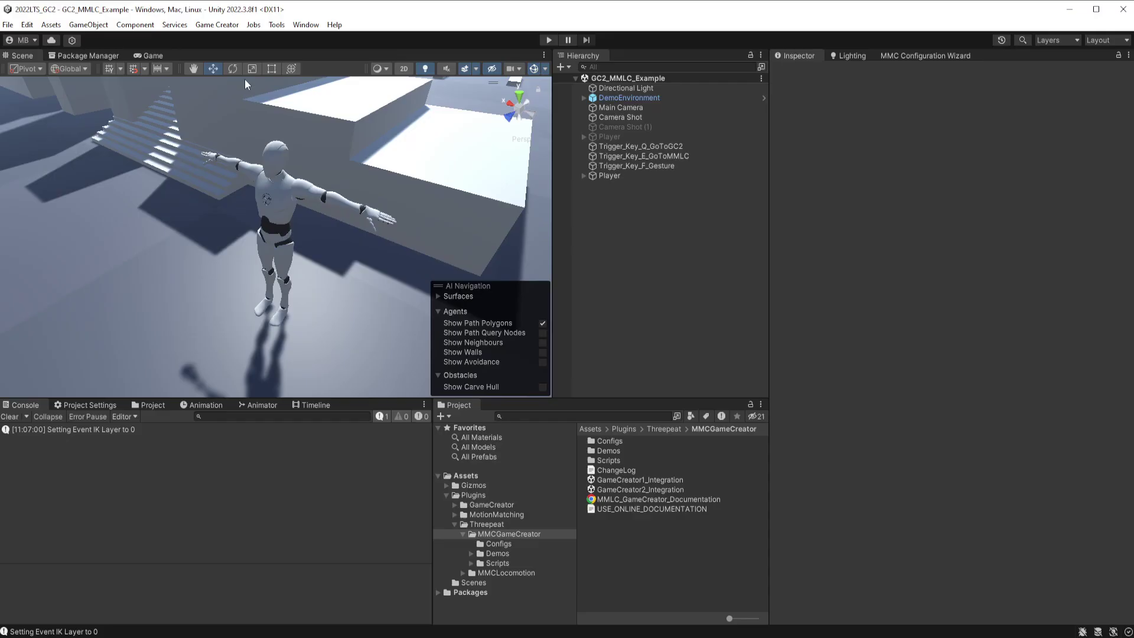
Create a new scene from the Basic (Built-in) template
left_click(8, 25)
left_click(28, 39)
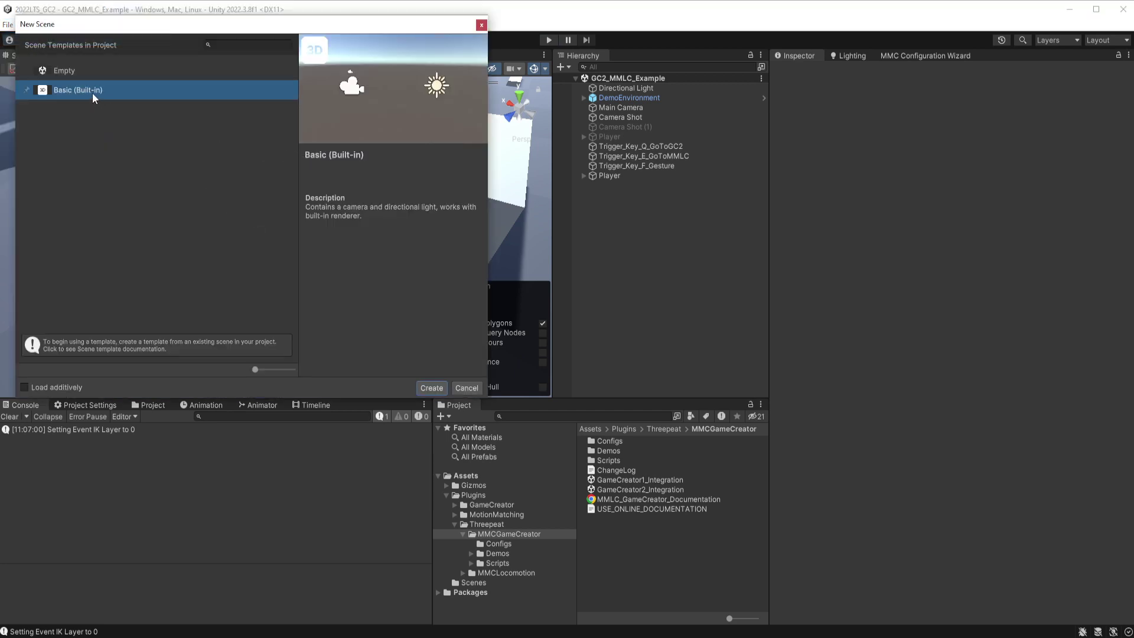
left_click(427, 388)
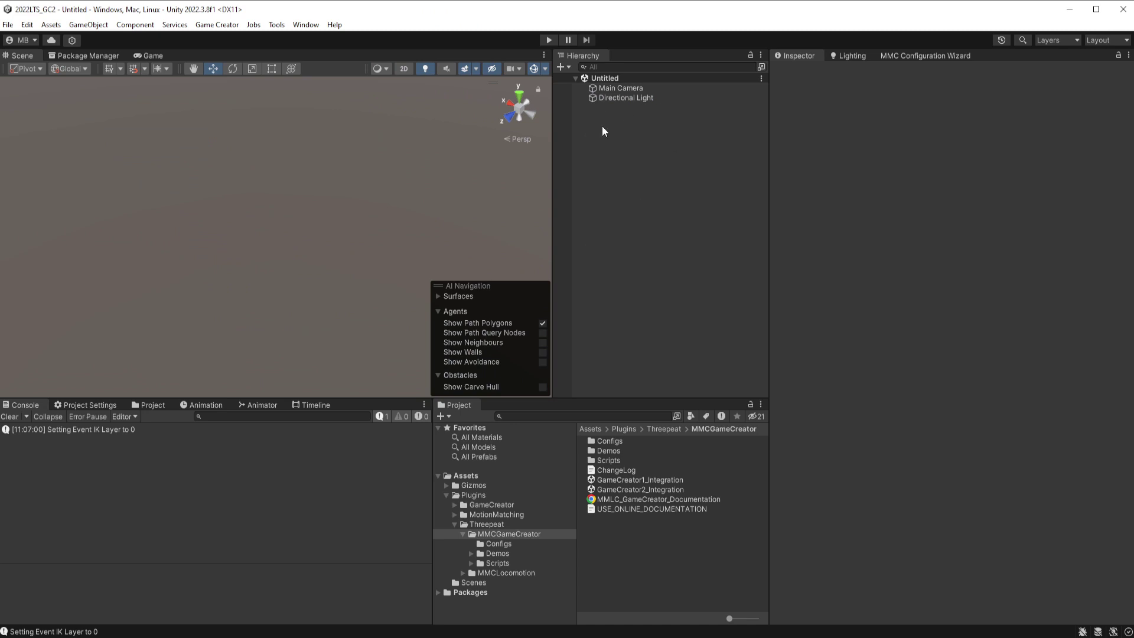
Open the Prefabs folder inside the Demos folder of MMCLocomotion in the project assets
double_click(607, 453)
double_click(609, 444)
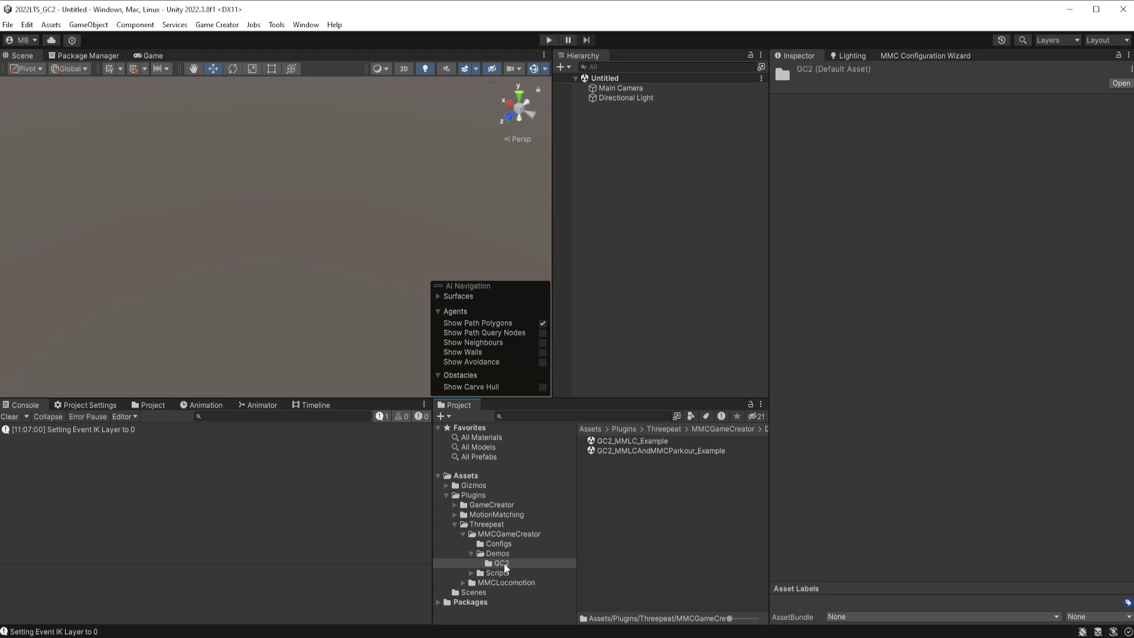
left_click(463, 583)
scroll(539, 593, "down", 2)
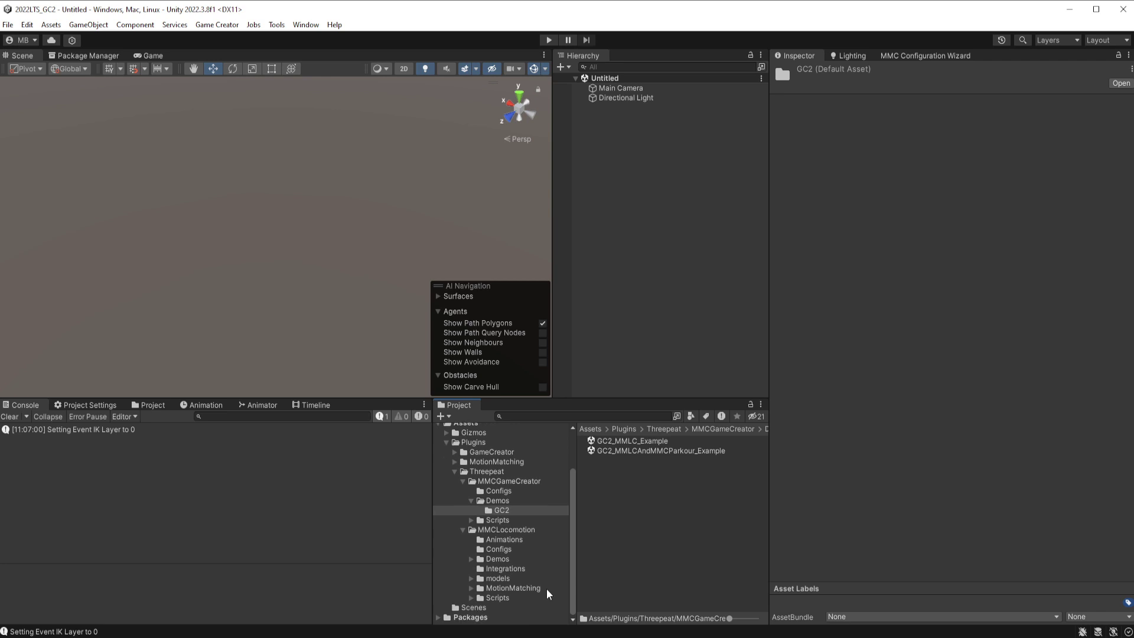
left_click(472, 559)
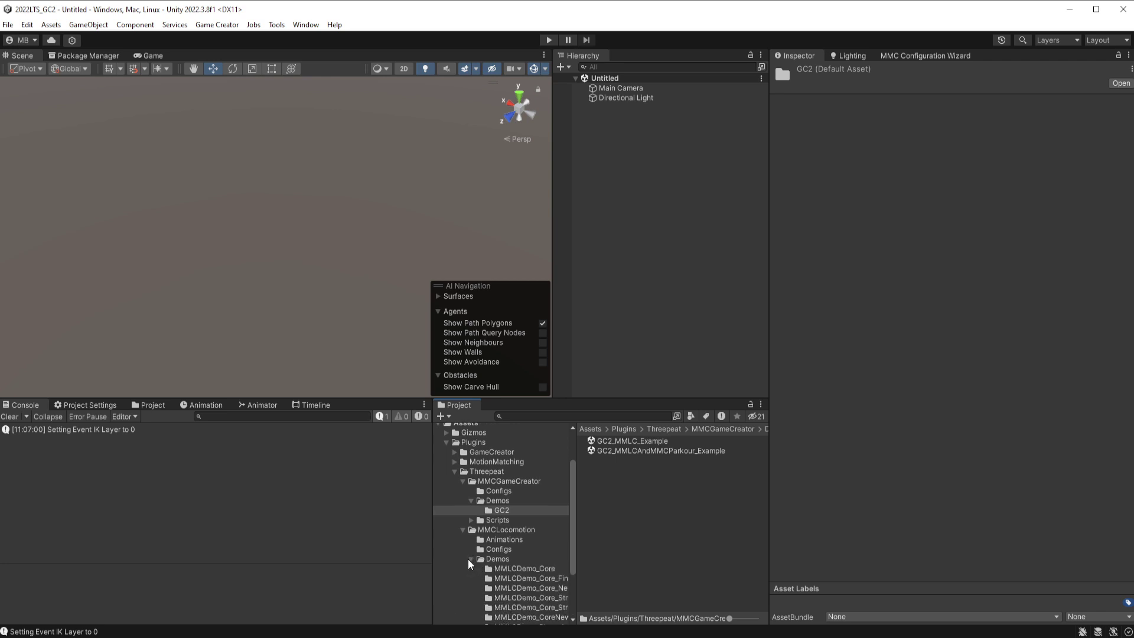
left_click(498, 561)
double_click(612, 513)
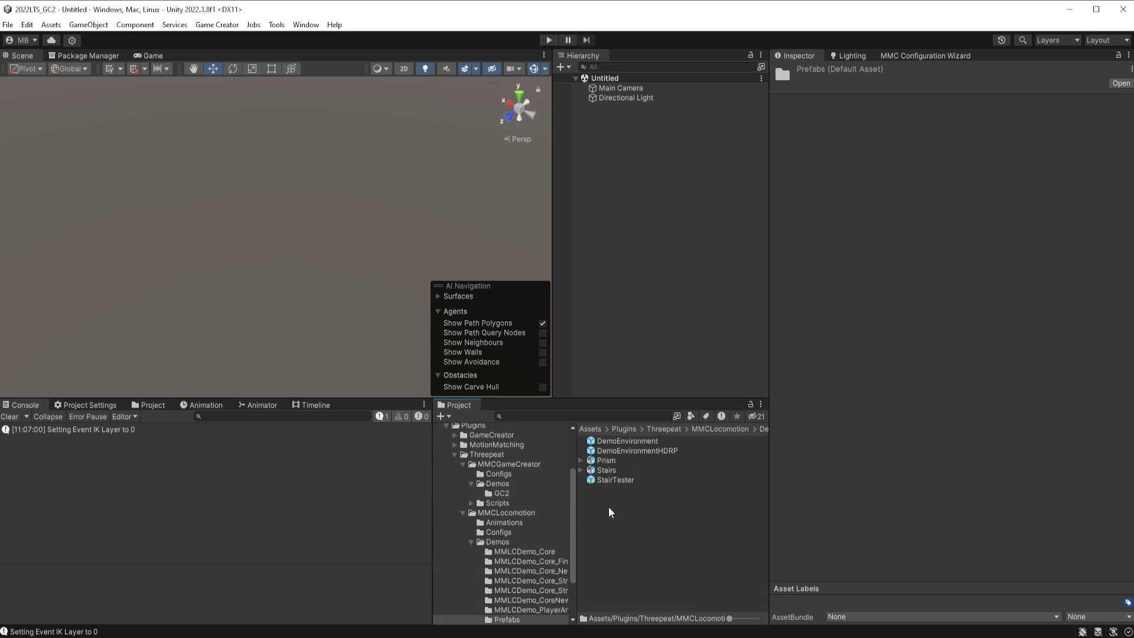
Place the DemoEnvironment prefab in the scene and set its Y position to 0
left_click_drag(638, 443, 373, 271)
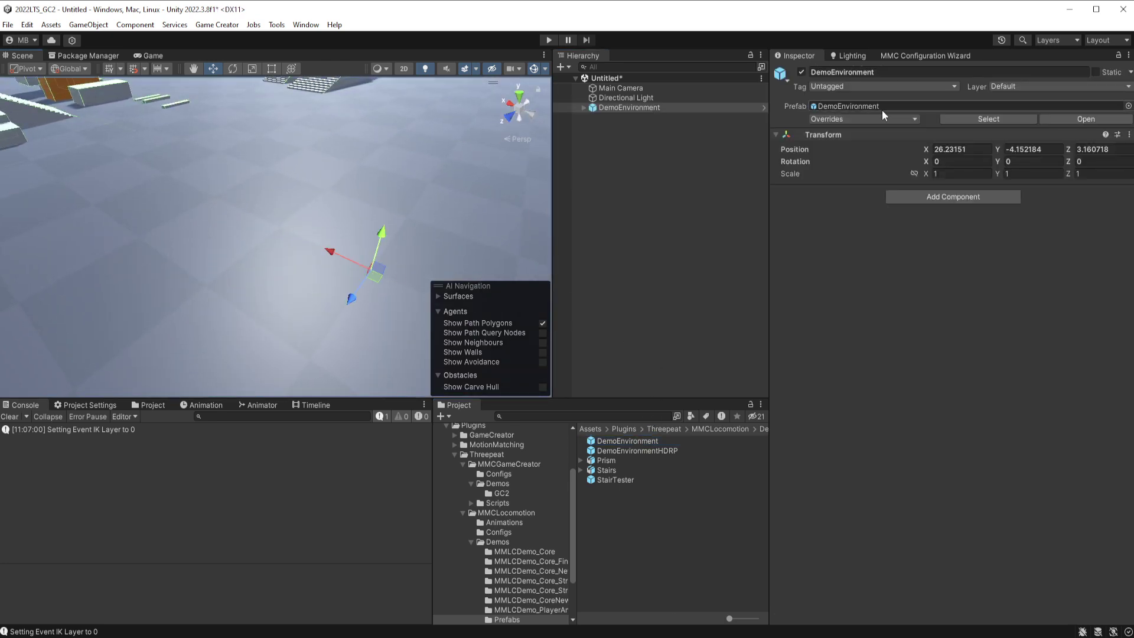
left_click(1034, 149)
type("0")
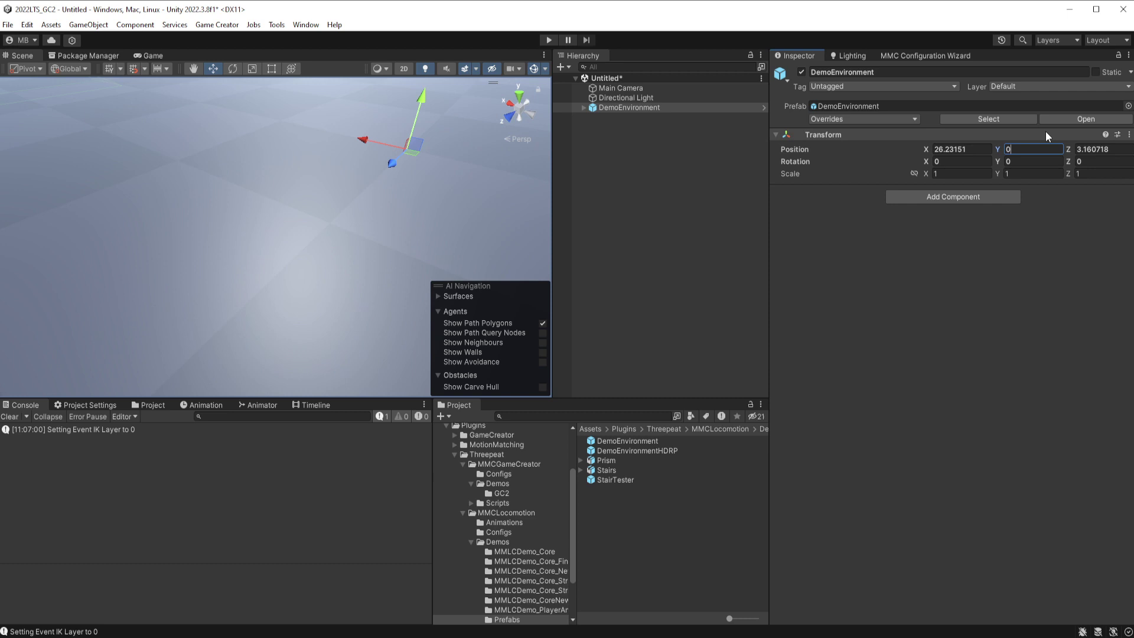
scroll(343, 288, "down", 8)
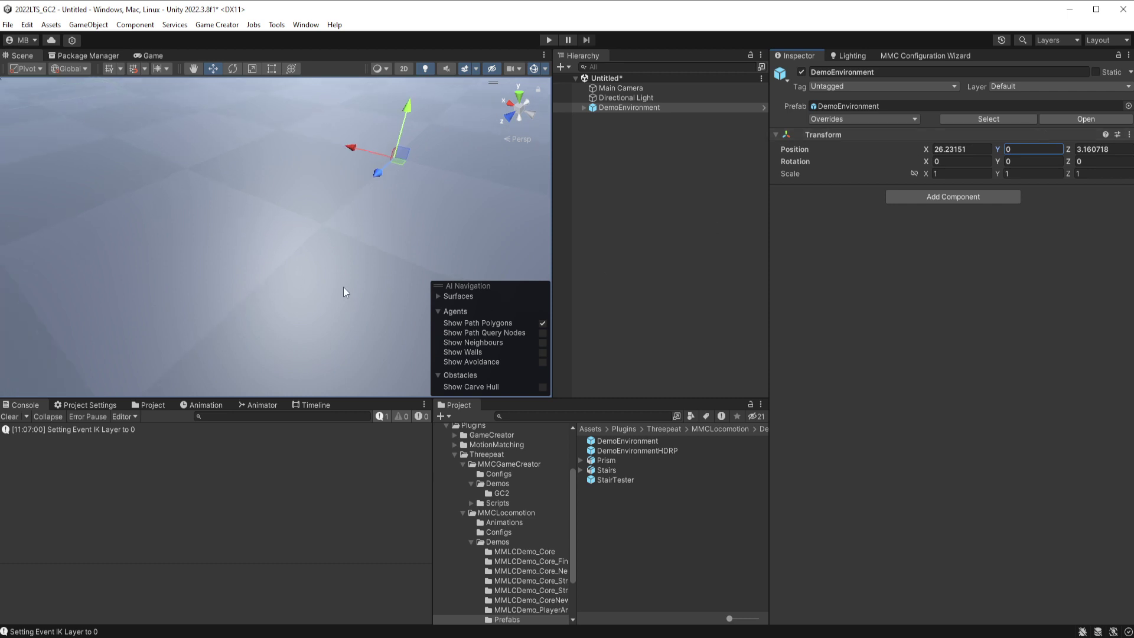
middle_click_drag(271, 207, 231, 298)
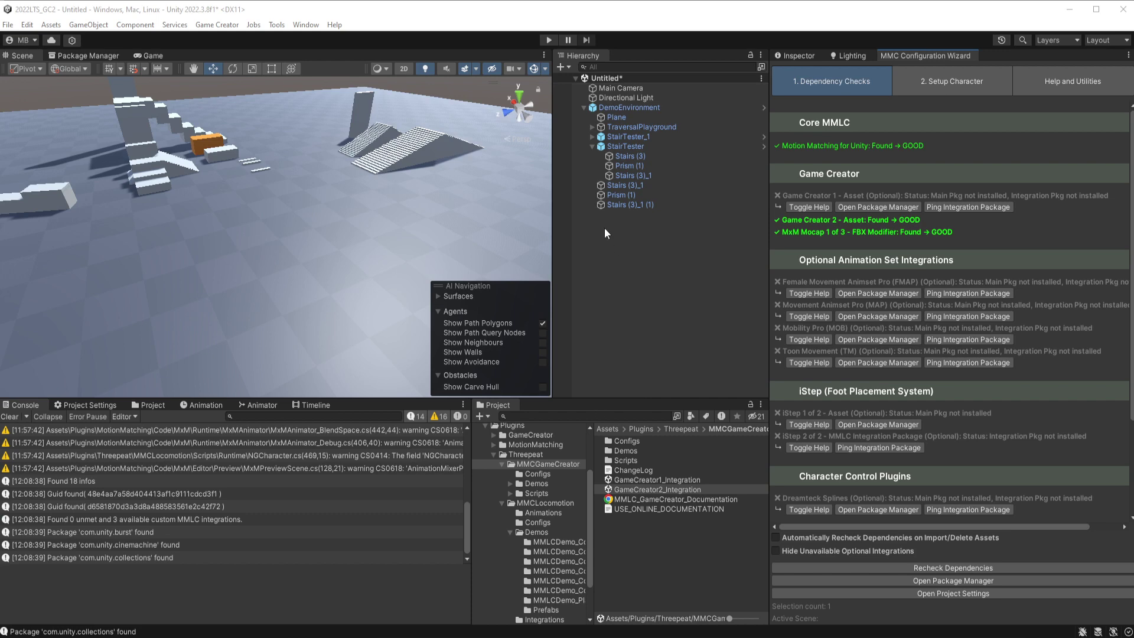
Add a Game Creator Player character to the scene, keeping the name Player
right_click(604, 233)
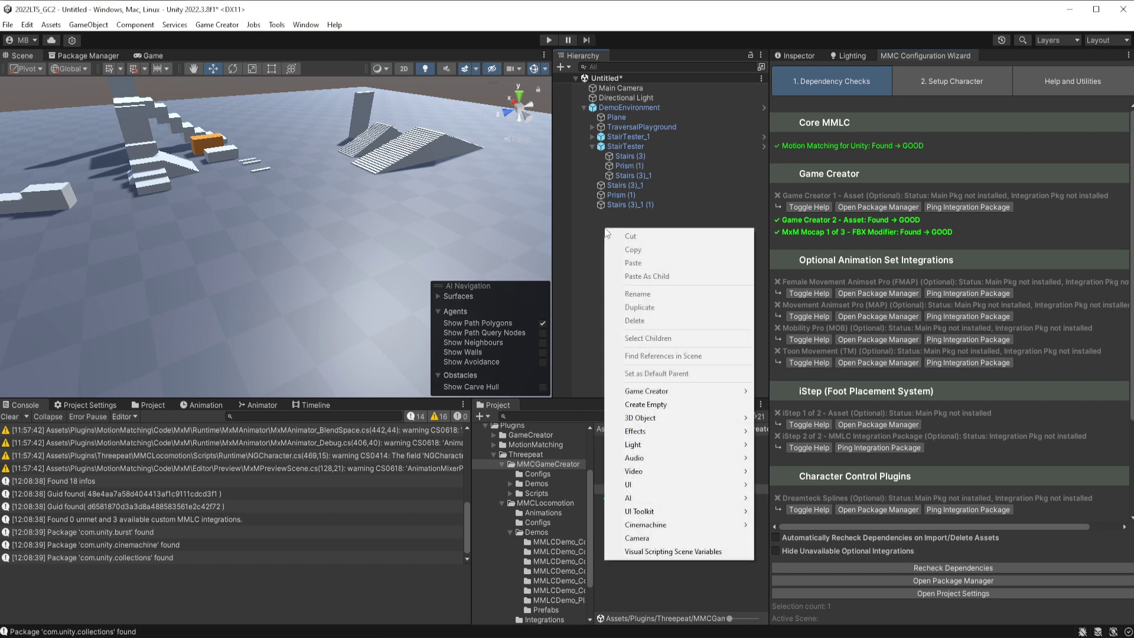
mouse_move(676, 391)
mouse_move(798, 398)
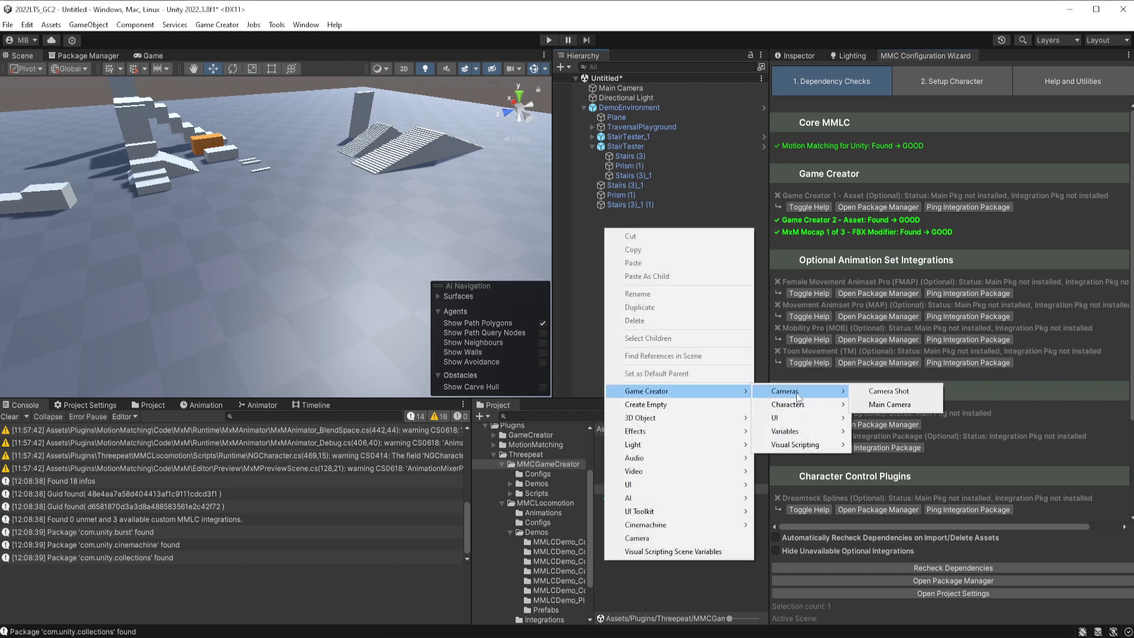
left_click(880, 431)
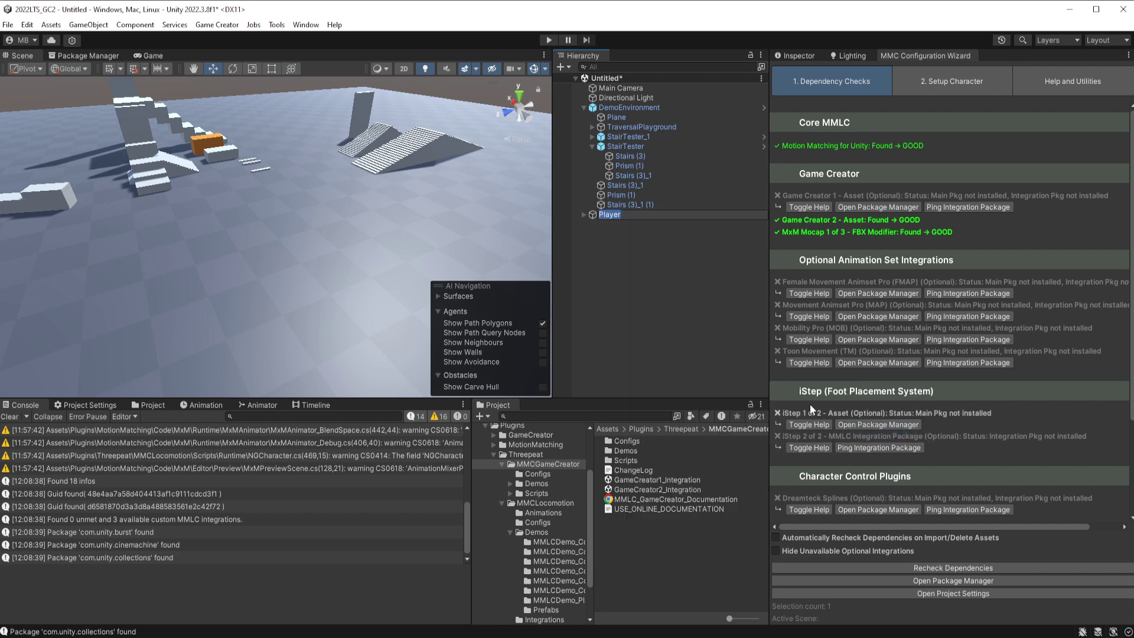
left_click(593, 216)
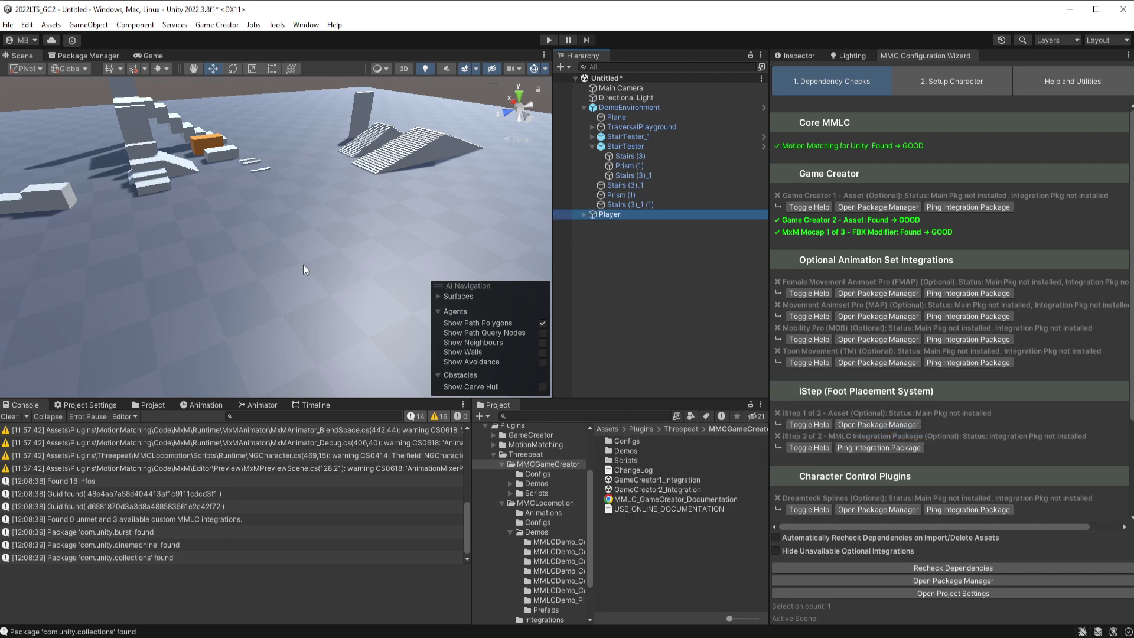
Move the Player along the X axis to about 37.09, near the demo stairs and obstacles
key("f")
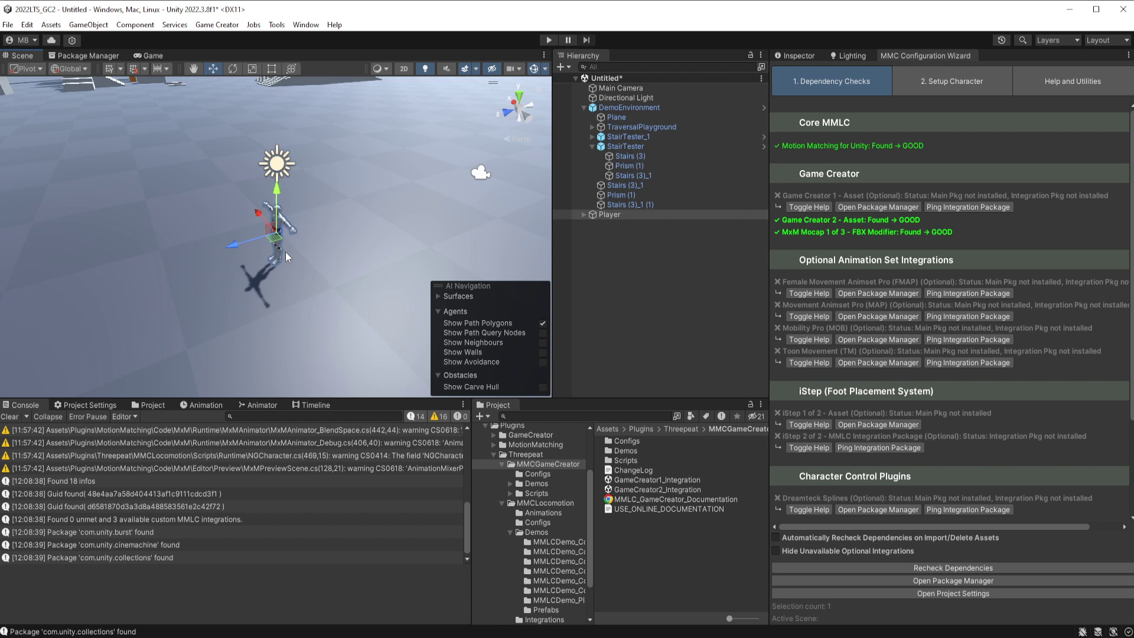
scroll(287, 253, "down", 2)
left_click_drag(256, 220, 123, 128)
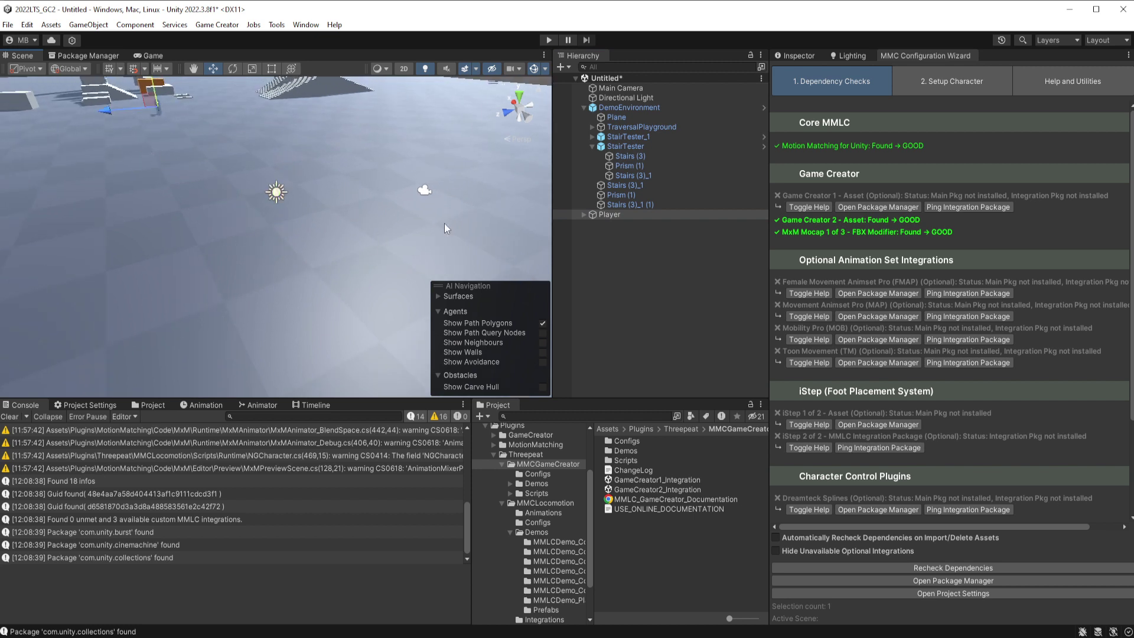
key("f")
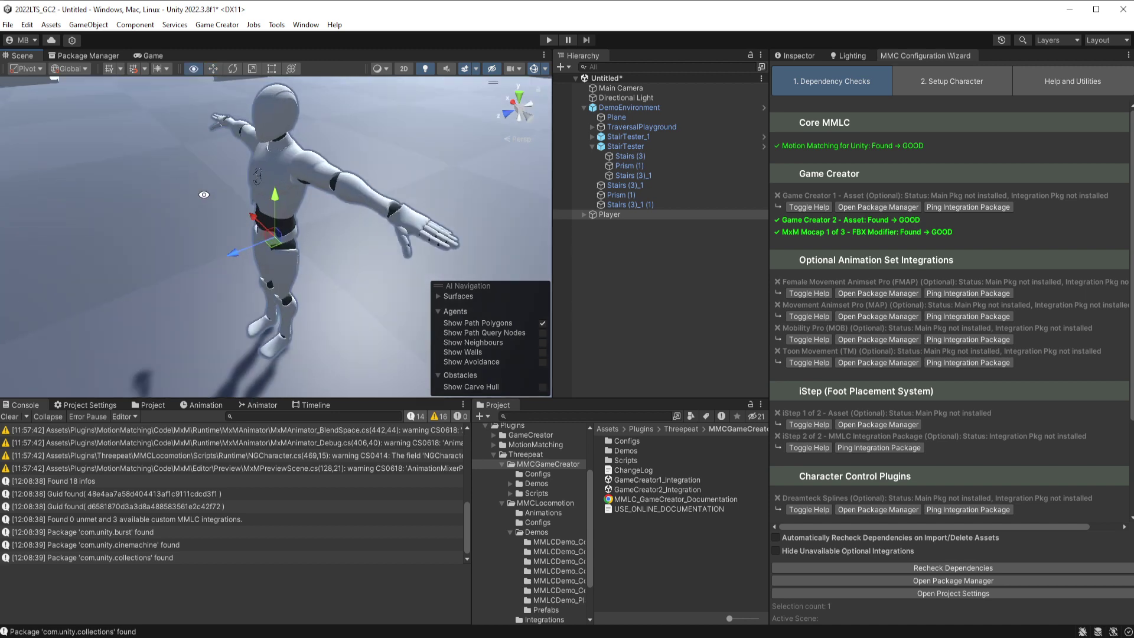
scroll(237, 225, "down", 5)
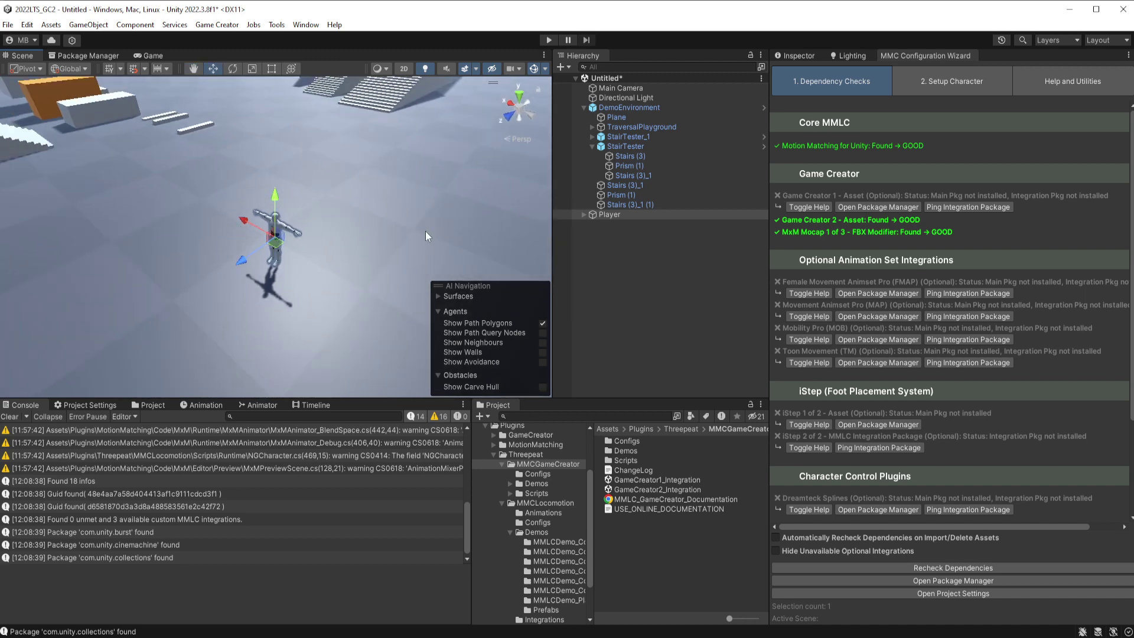
Add a Game Creator Camera Shot to the scene root, keeping its default name
right_click(618, 243)
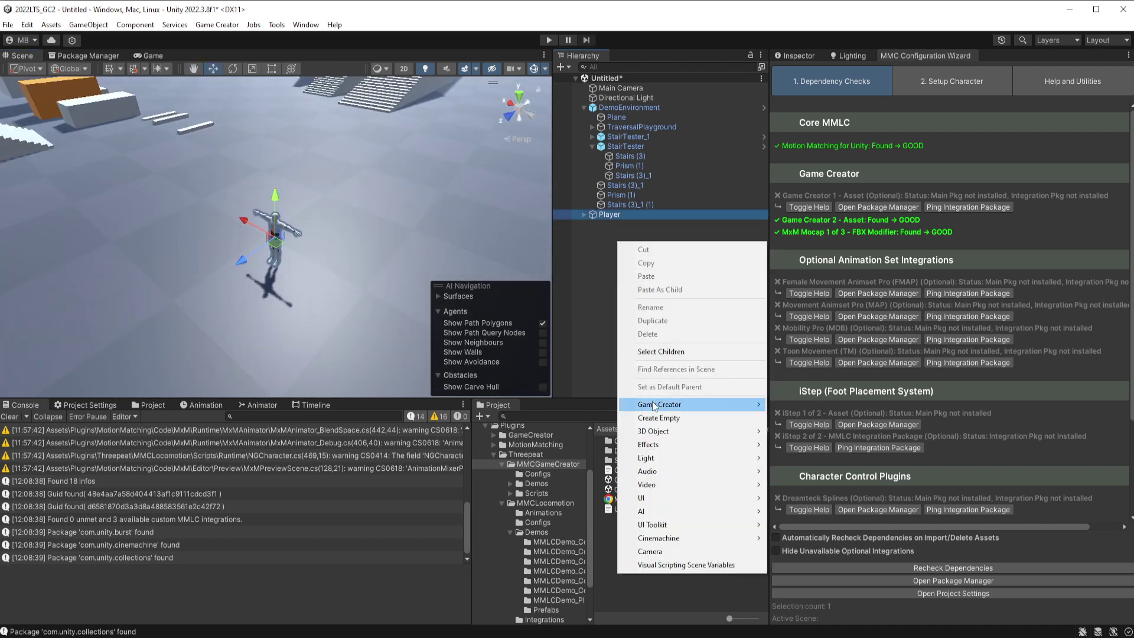
mouse_move(708, 407)
mouse_move(798, 405)
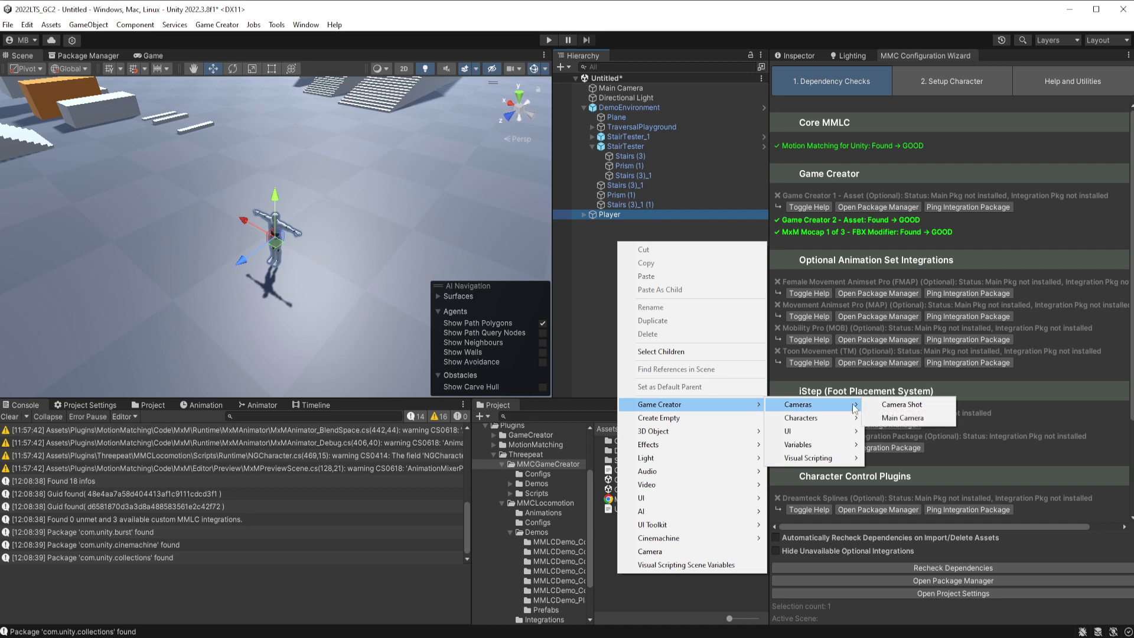
left_click(901, 404)
key("Return")
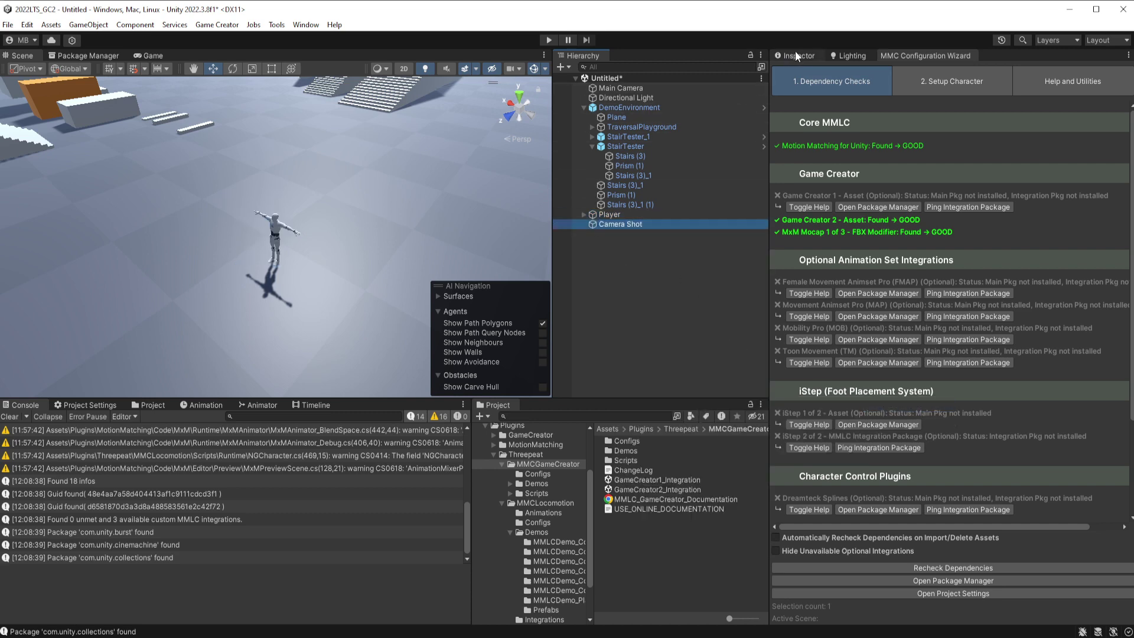
Change the Camera Shot's shot type to Third Person
left_click(795, 55)
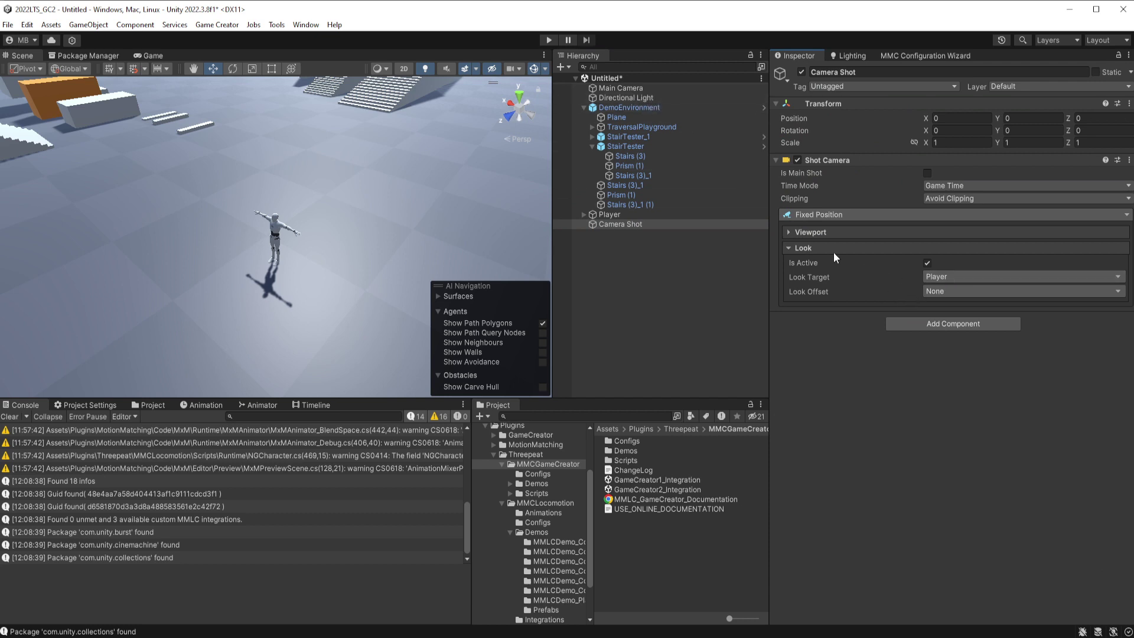
left_click(826, 217)
left_click(819, 366)
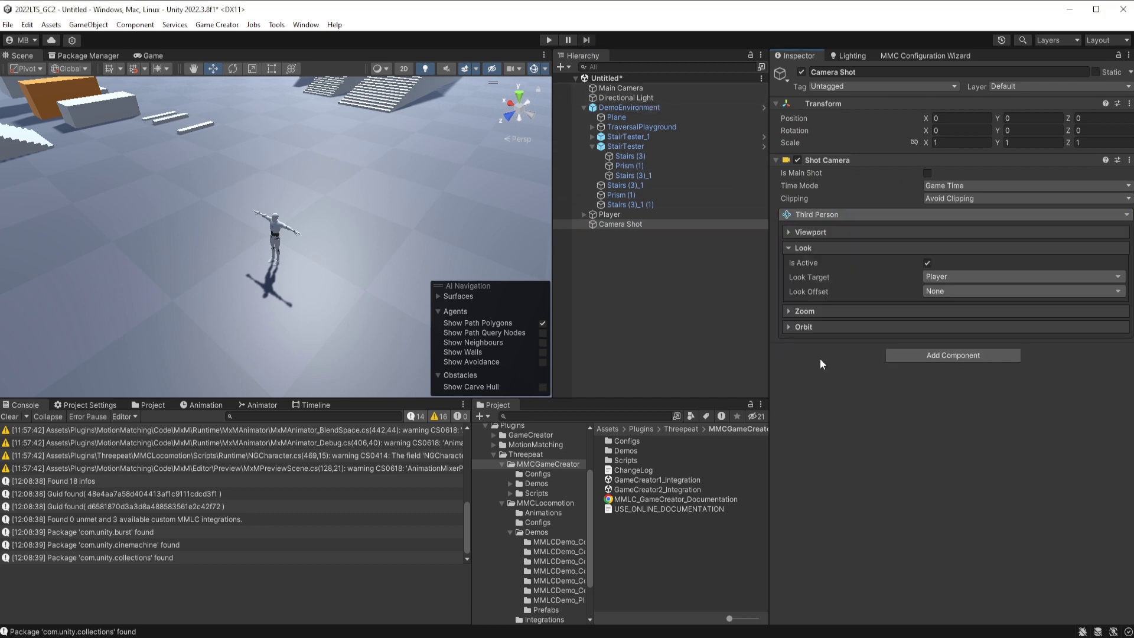
left_click(659, 267)
In the MMC Configuration Wizard's character setup, keep Update Existing Character (Experimental) as integration type and assign Player as the Scene Root Object
left_click(625, 214)
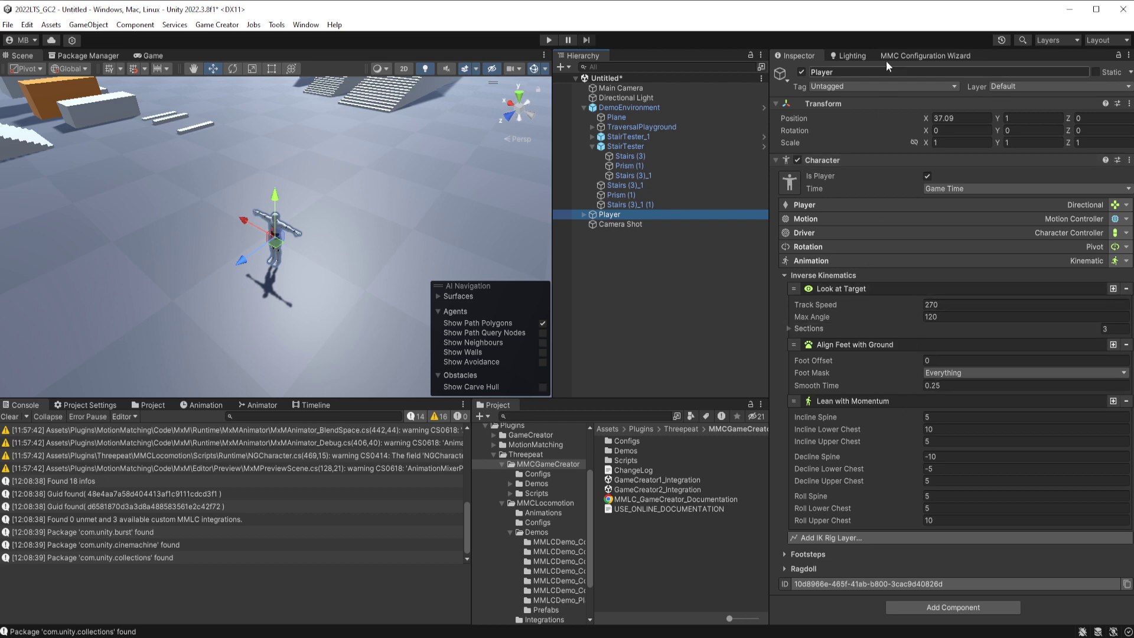
left_click(916, 55)
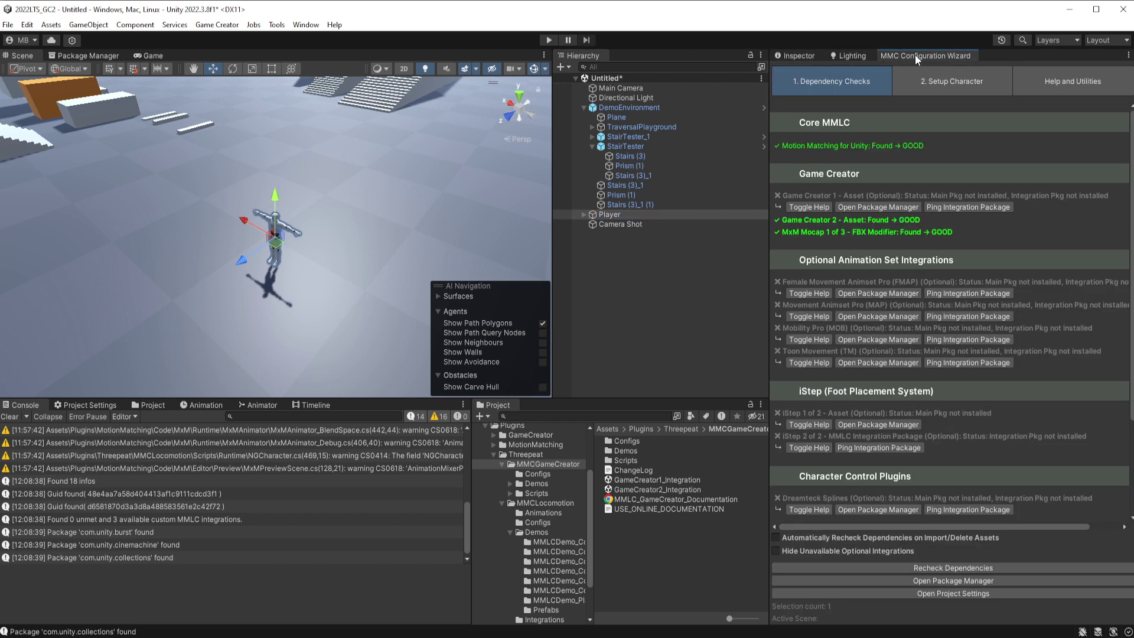
left_click(934, 81)
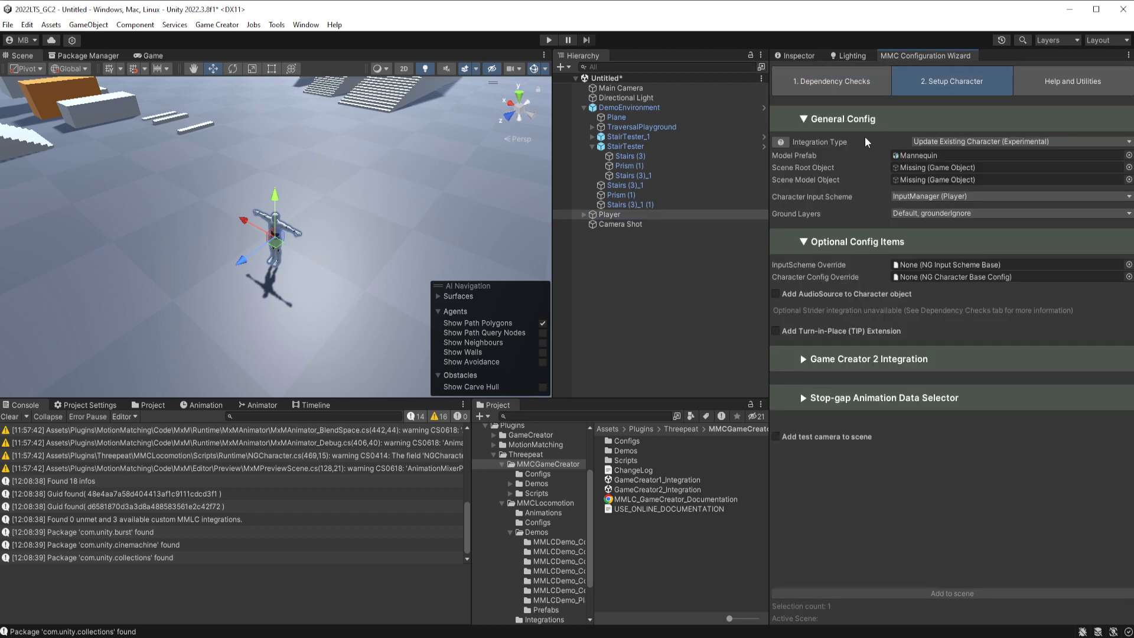
left_click(920, 142)
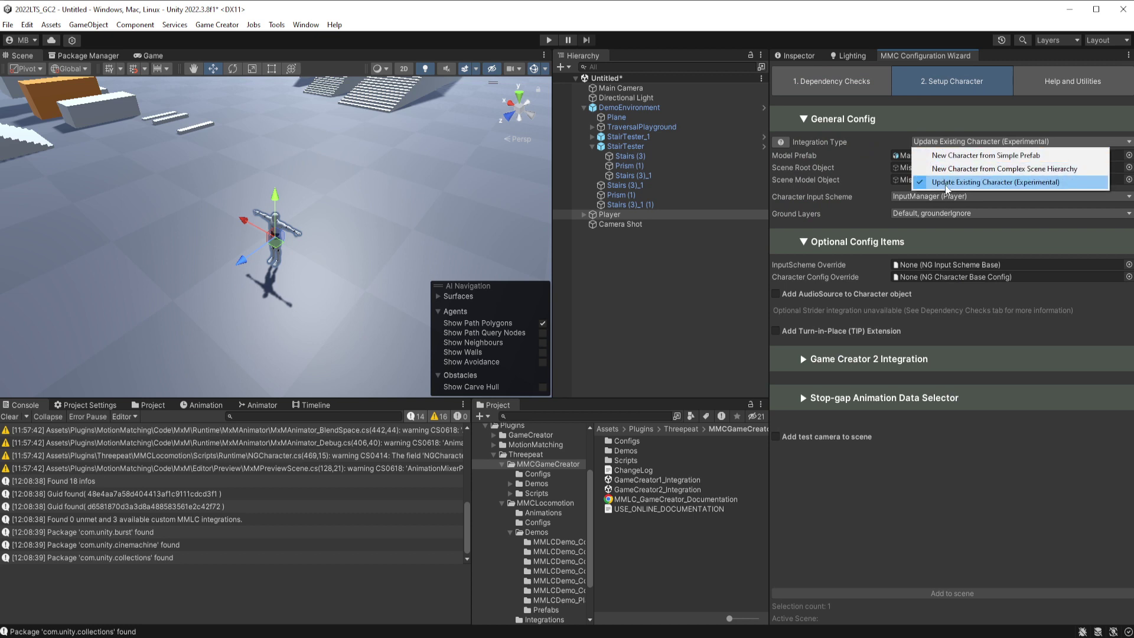
left_click(946, 184)
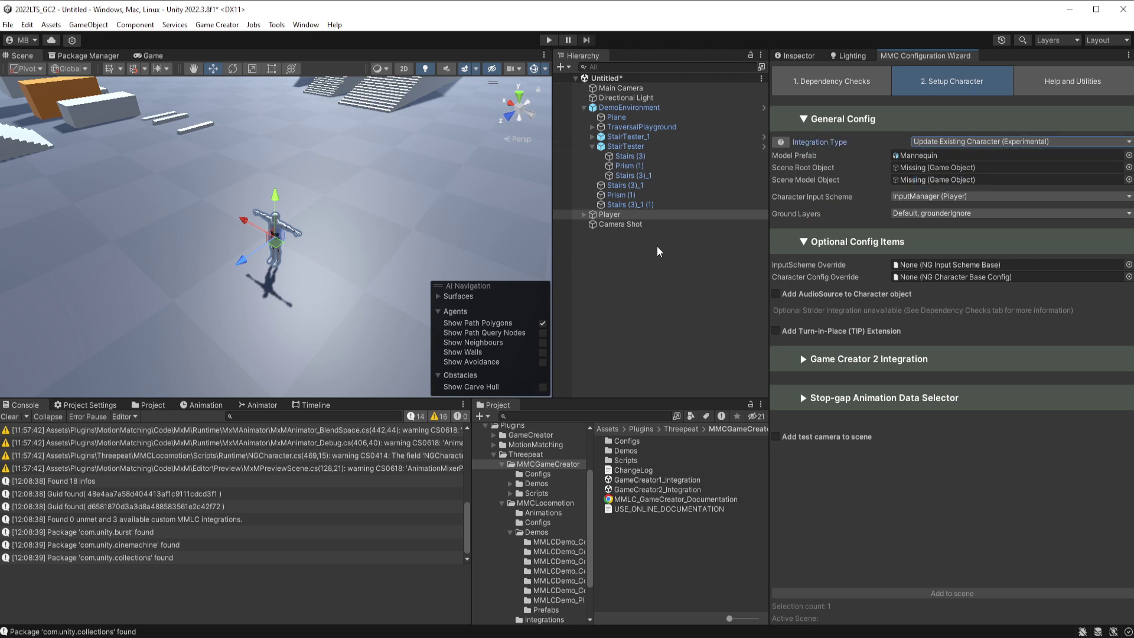
left_click_drag(610, 214, 922, 170)
Search the project for "mannequin" and assign the Mannequin prefab as the wizard's Model Prefab
left_click(945, 155)
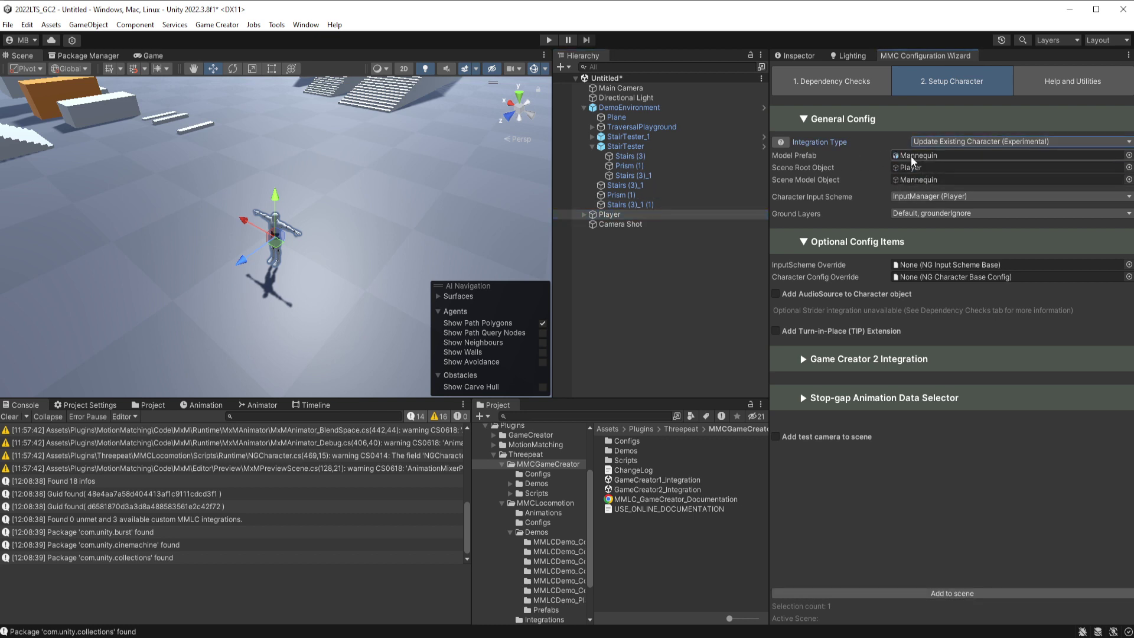
left_click(590, 417)
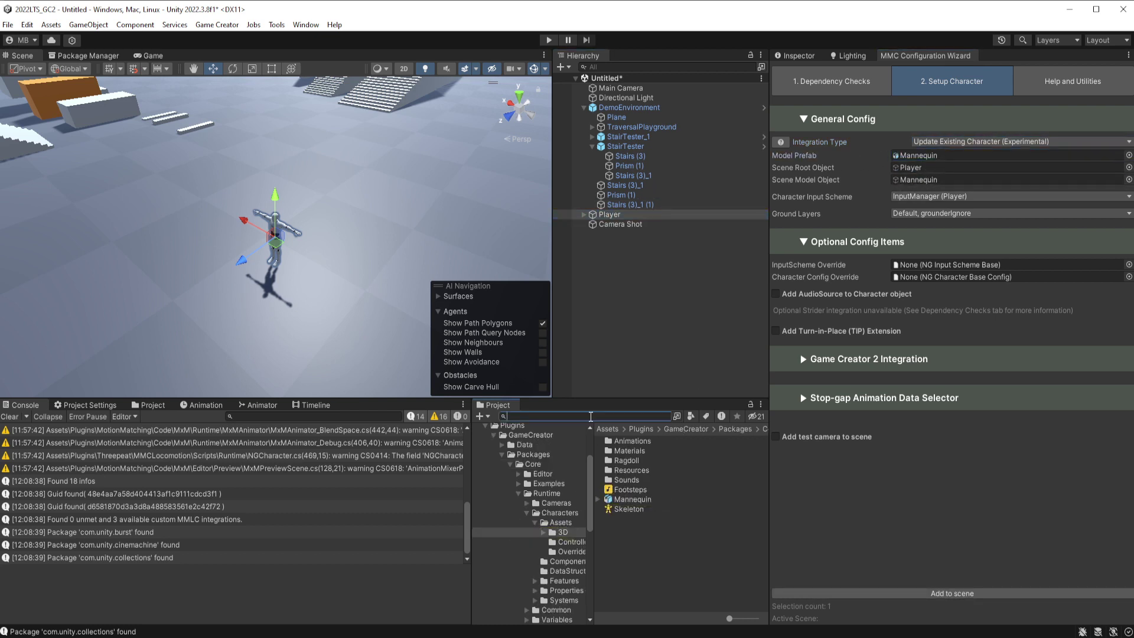
type("mannequin")
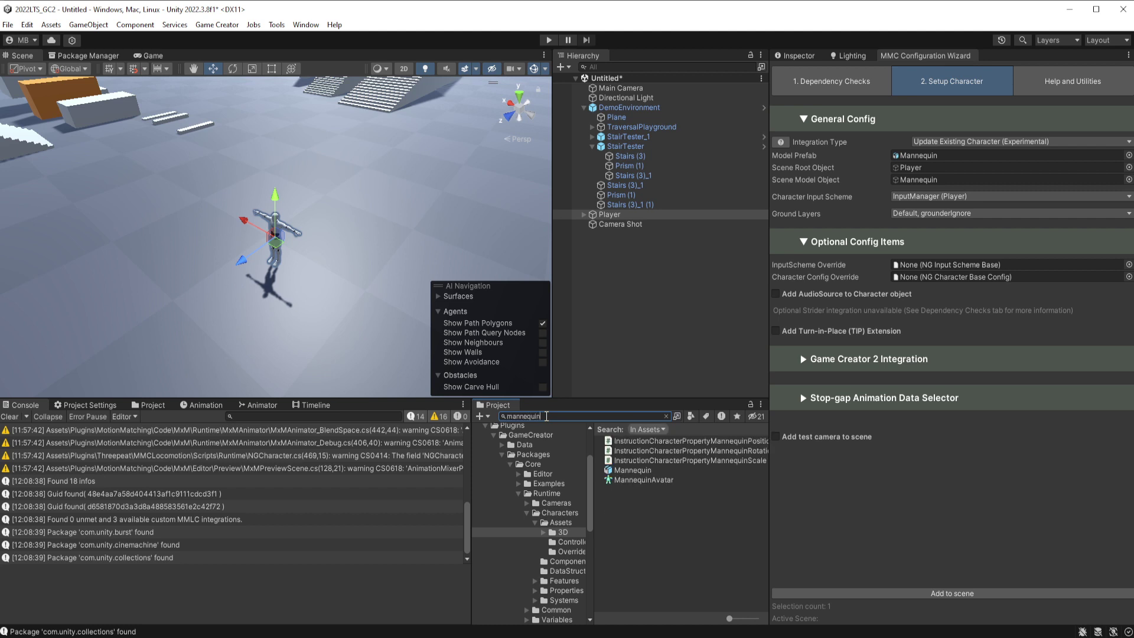
left_click_drag(631, 471, 930, 160)
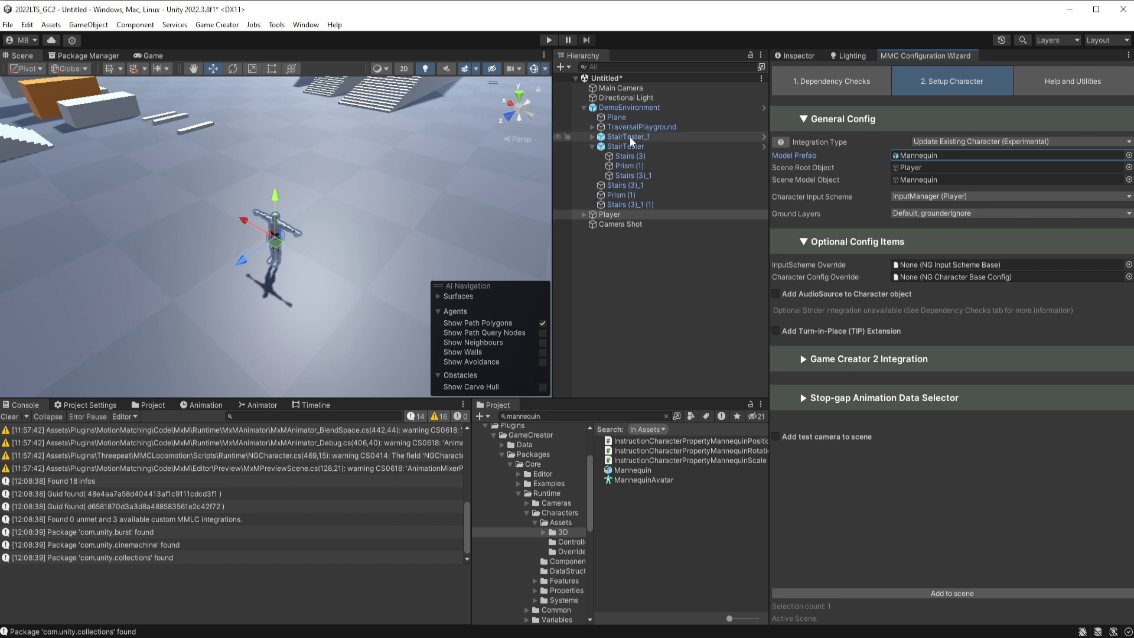
Check the layer of Stairs (3) under StairTester and open the project's Tags & Layers settings
left_click(626, 157)
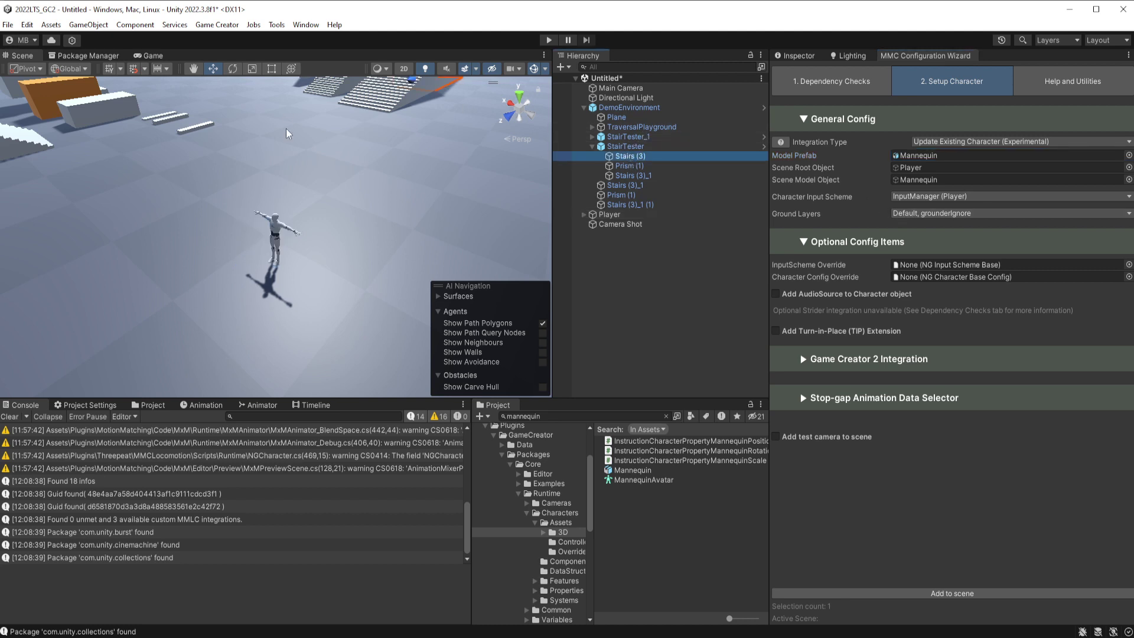
left_click(799, 55)
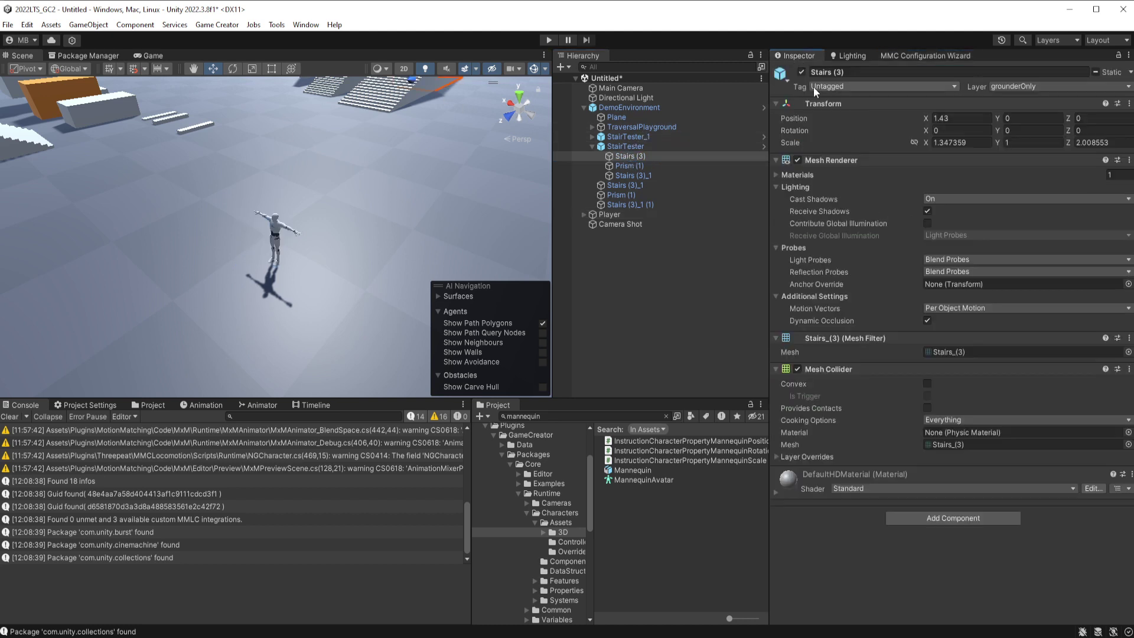
left_click(1030, 86)
left_click(1034, 196)
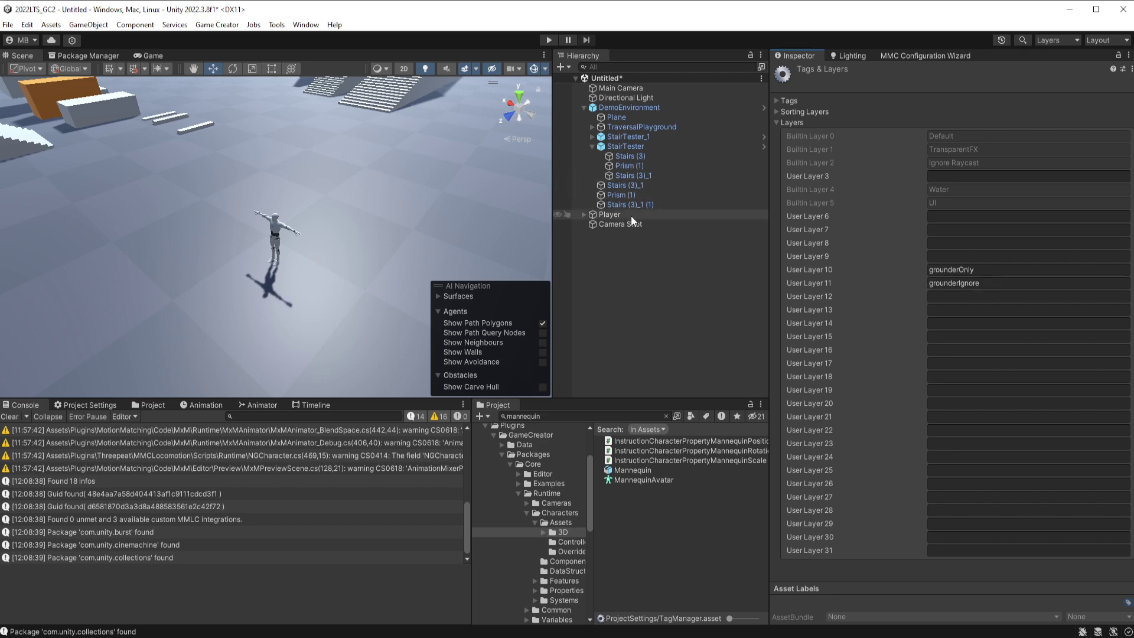
Compare Stairs (3) and Prism (1) under StairTester, examining their assigned layers and how the prism collider follows the stair slope
left_click(611, 157)
key("f")
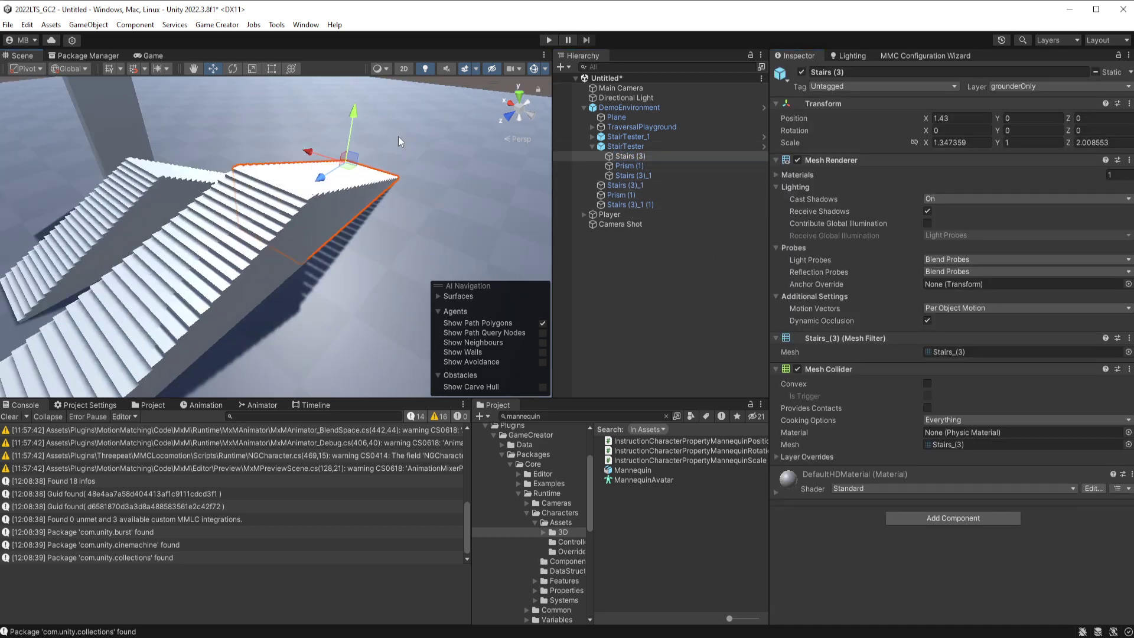
left_click_drag(387, 240, 230, 150, "alt")
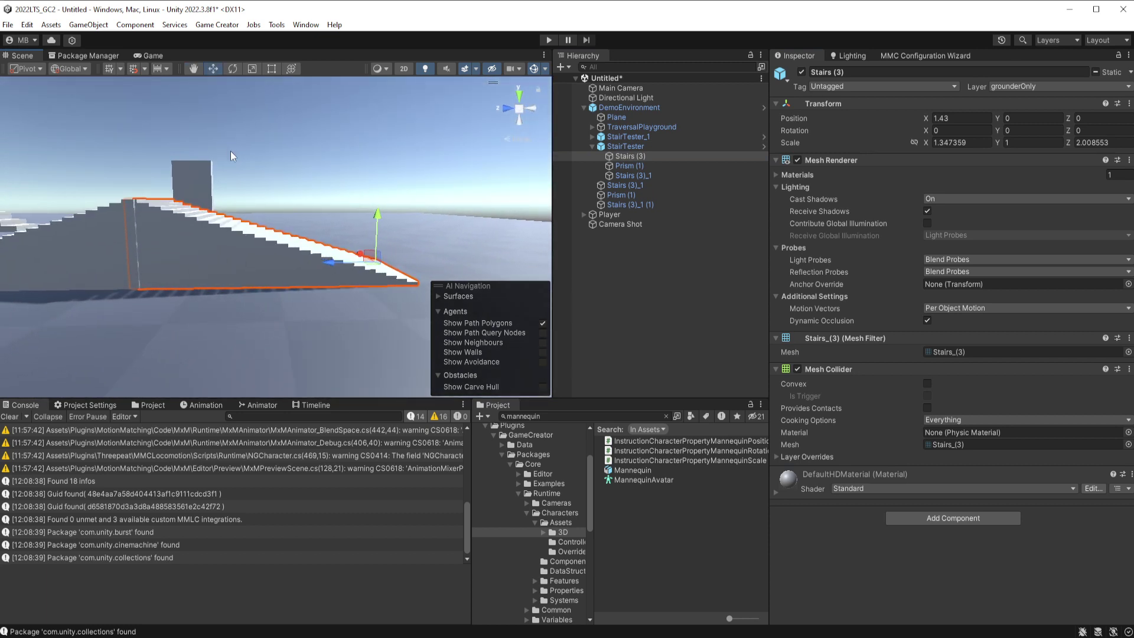
middle_click_drag(231, 151, 335, 144)
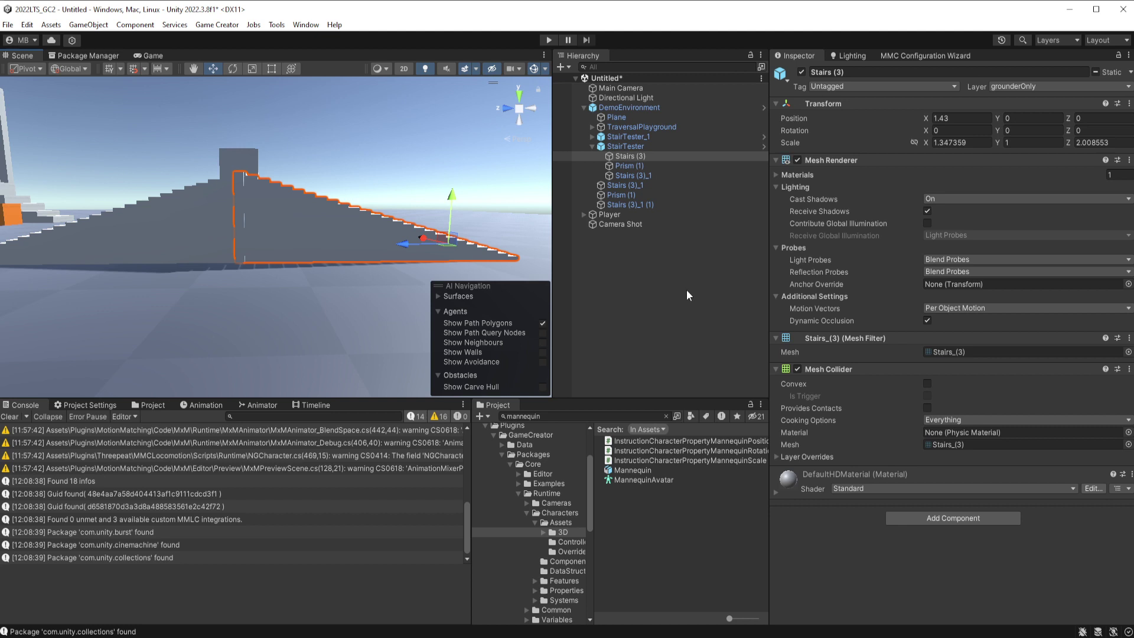
left_click(637, 165)
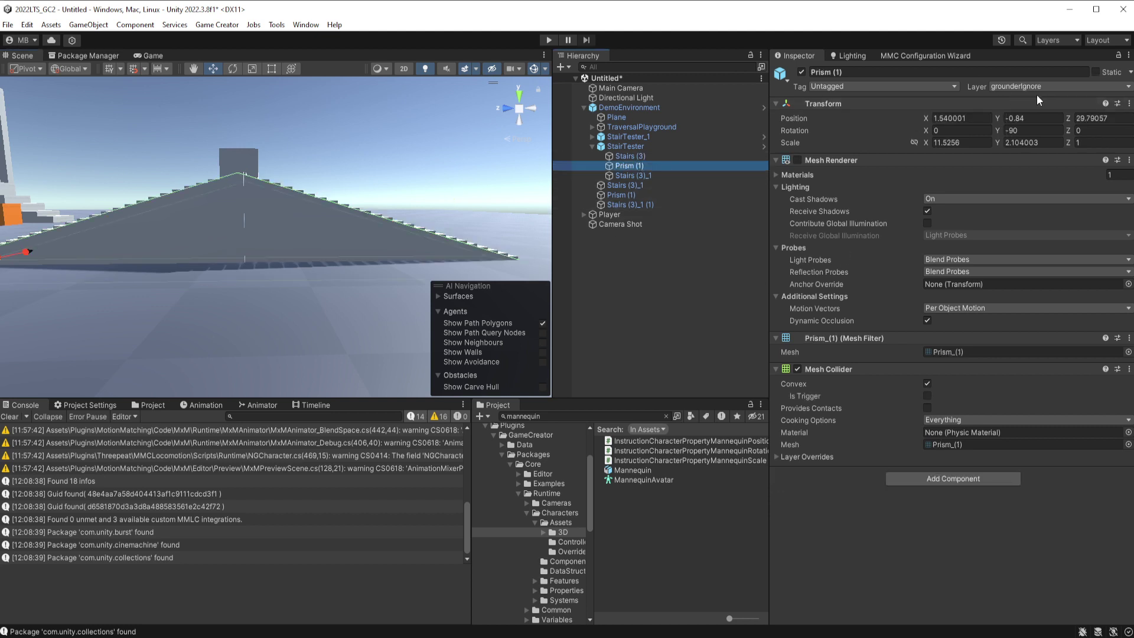
left_click_drag(365, 230, 324, 243, "alt")
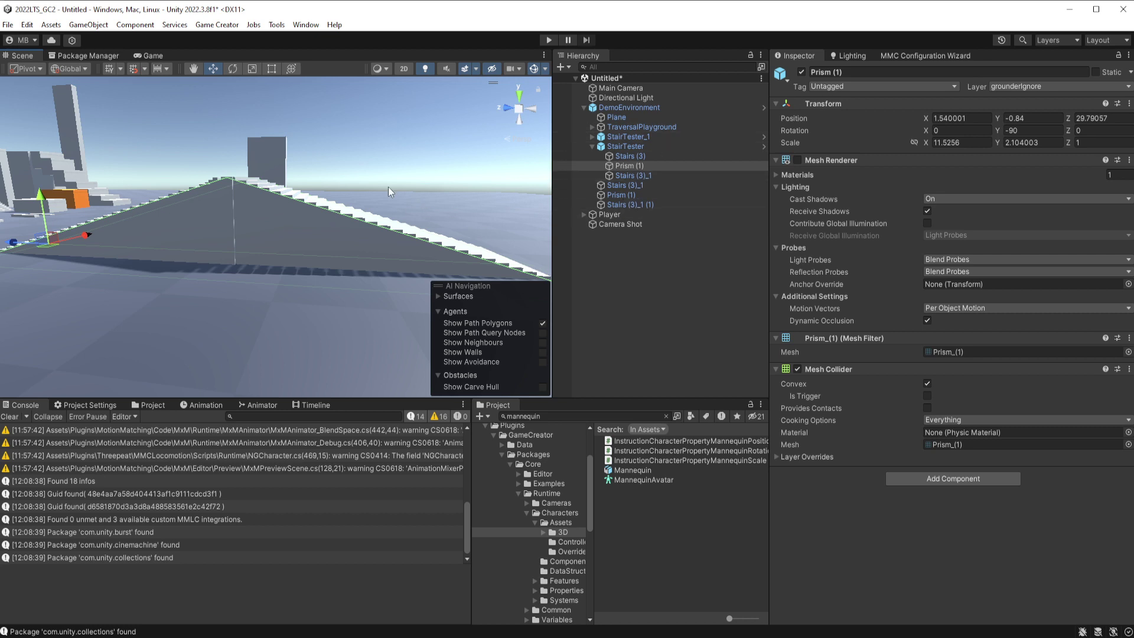
left_click(260, 197)
left_click(258, 188)
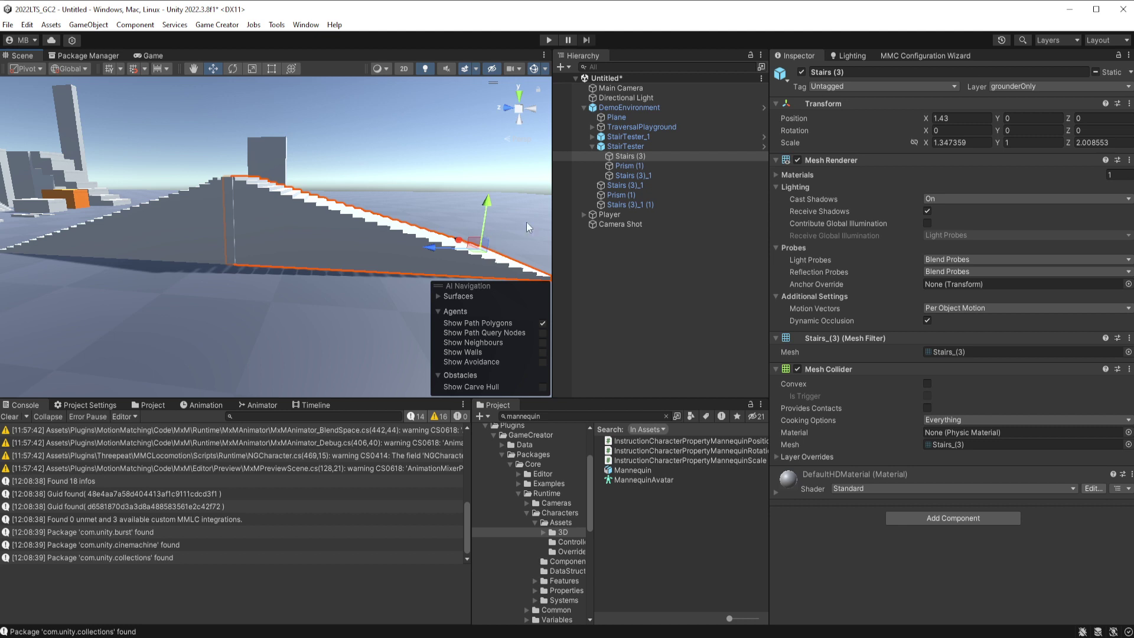
Enable Game Creator 2 Integration in the MMC Configuration Wizard's character setup and add the configured character to the scene
left_click(600, 211)
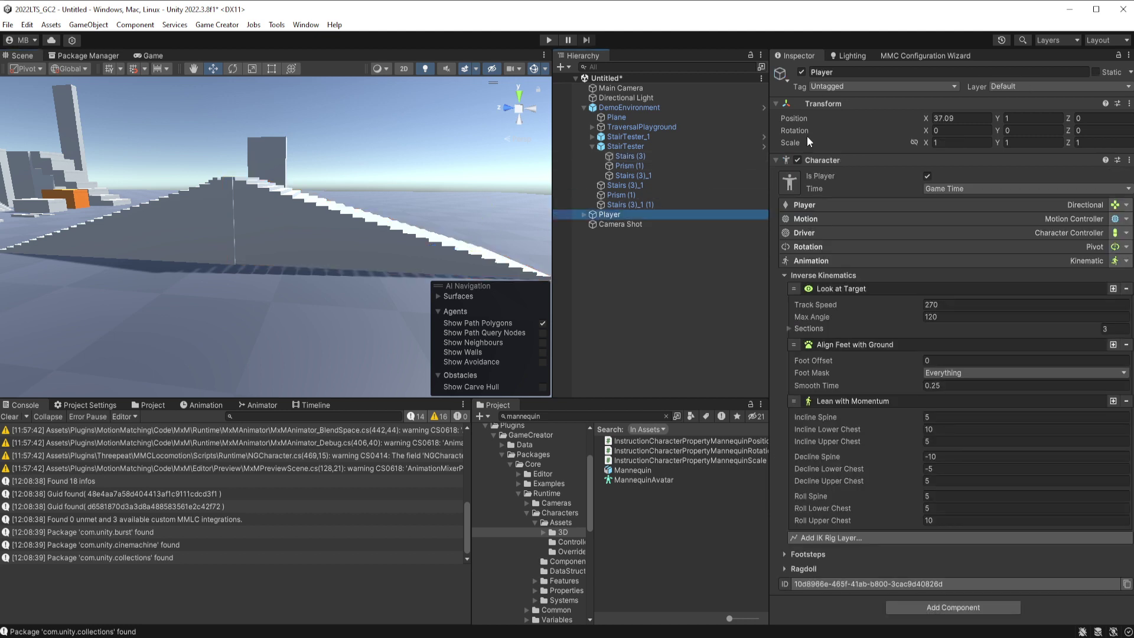
left_click(909, 55)
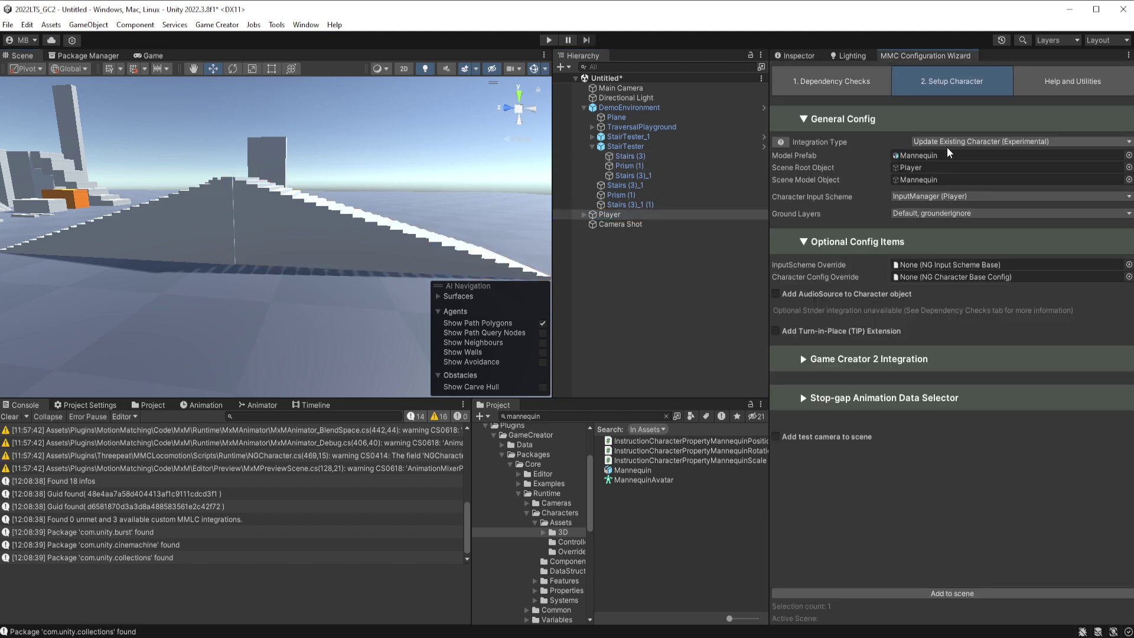
left_click(925, 197)
left_click(840, 198)
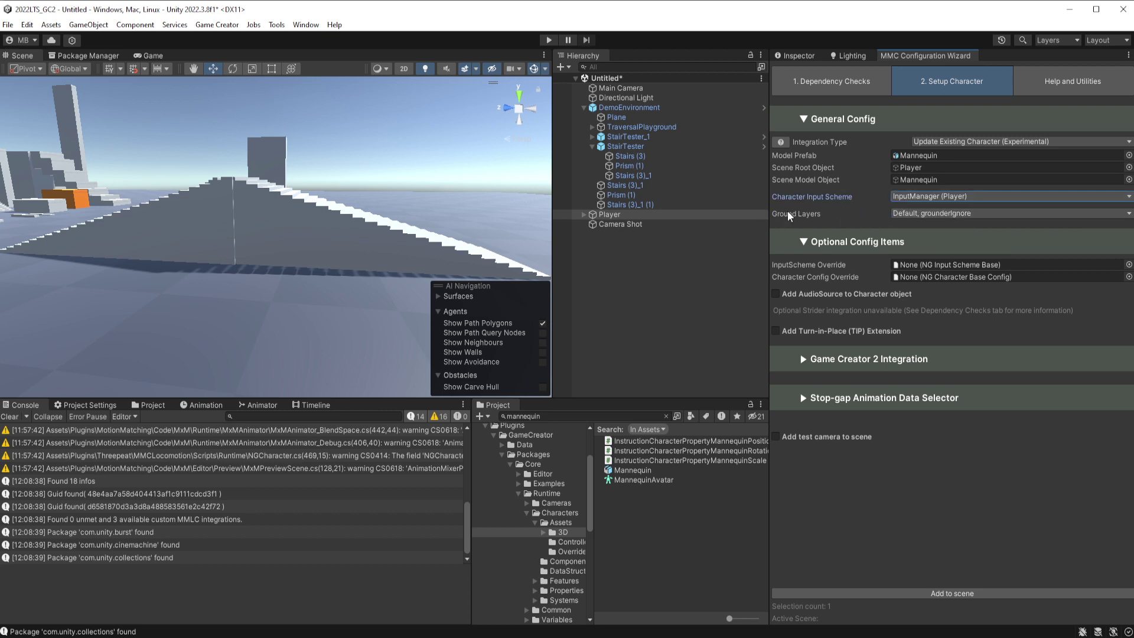
left_click(805, 361)
left_click(781, 395)
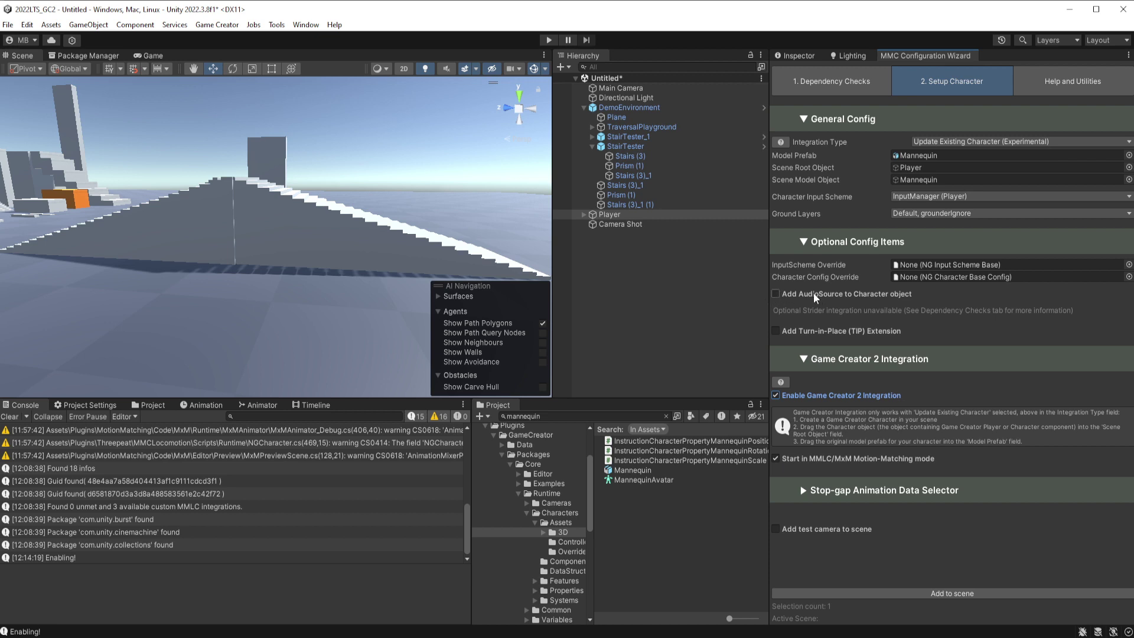
left_click(976, 595)
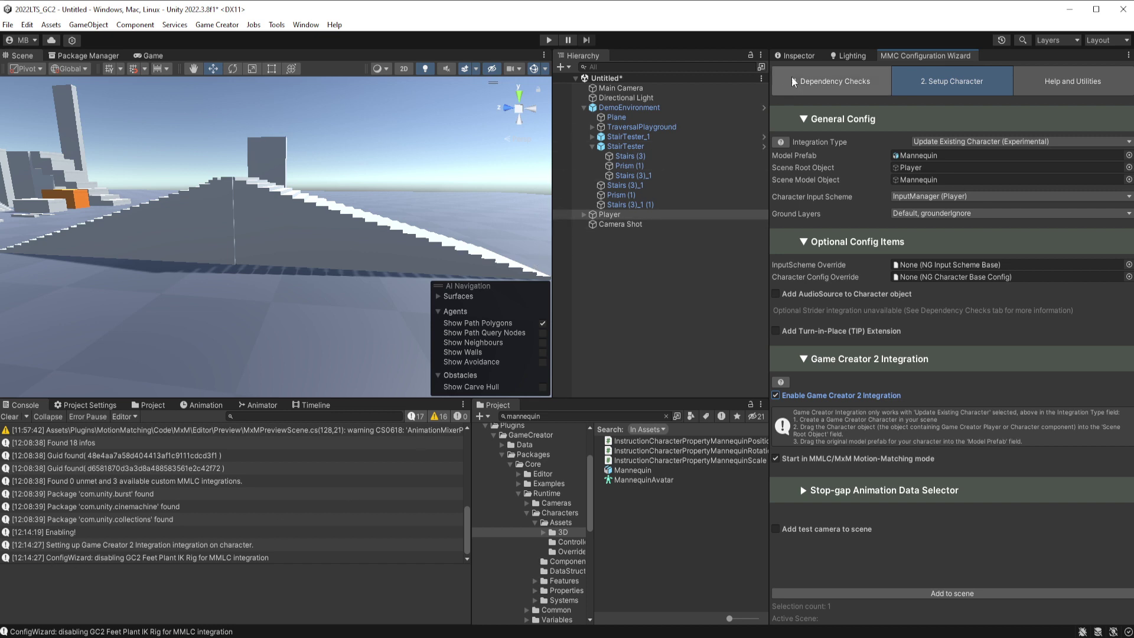
Disable the Align Feet with Ground IK rig layer in the Player's Character component
left_click(805, 55)
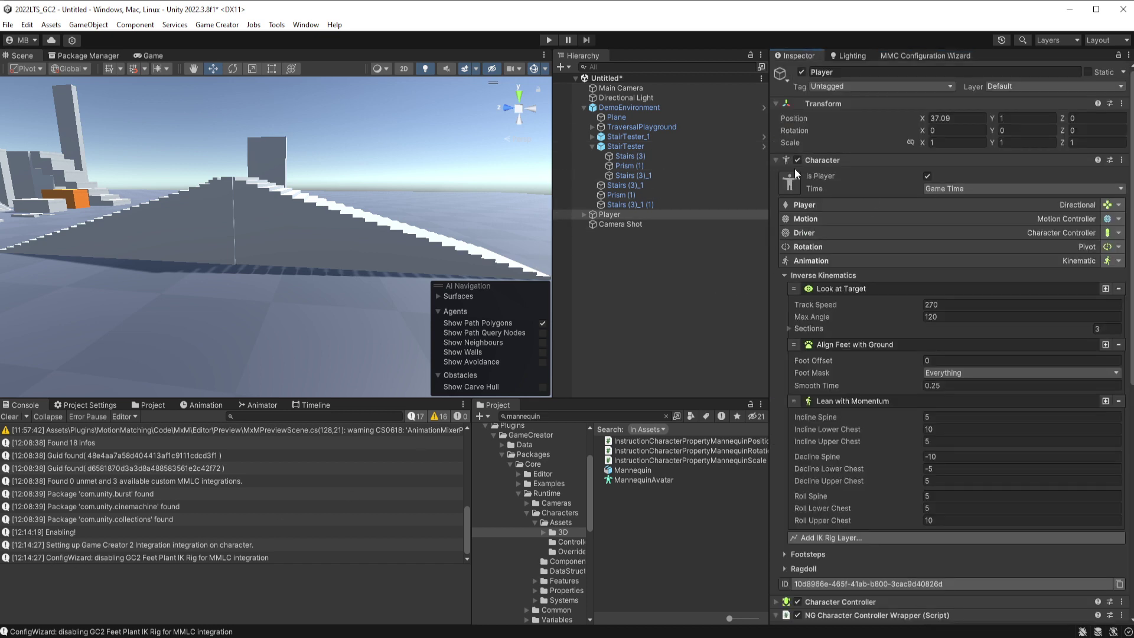
left_click(845, 159)
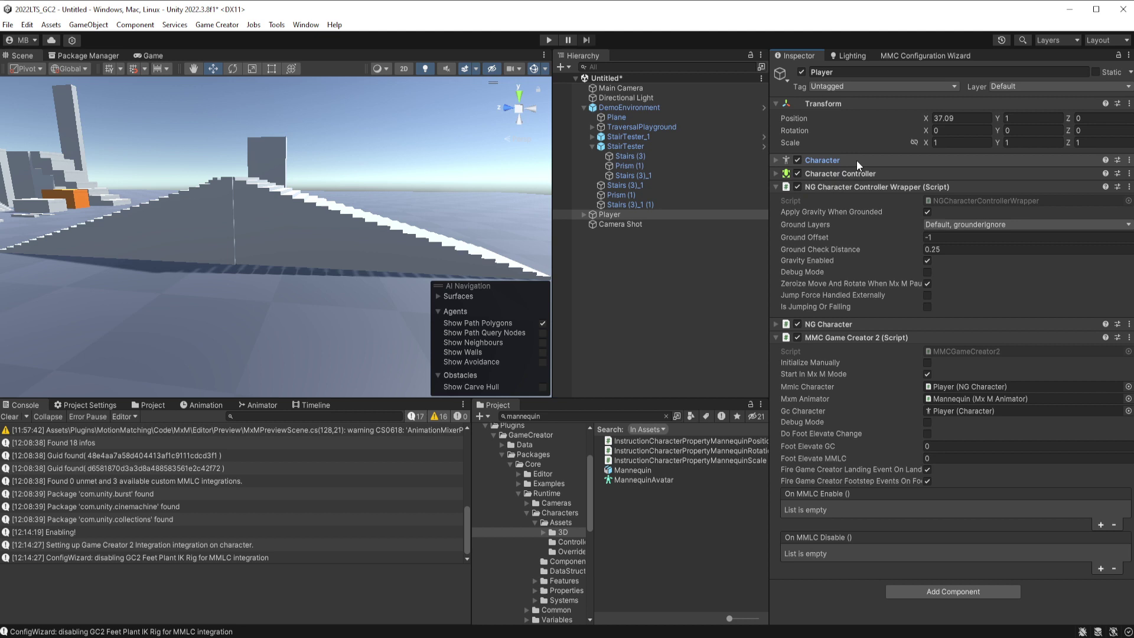
left_click(838, 161)
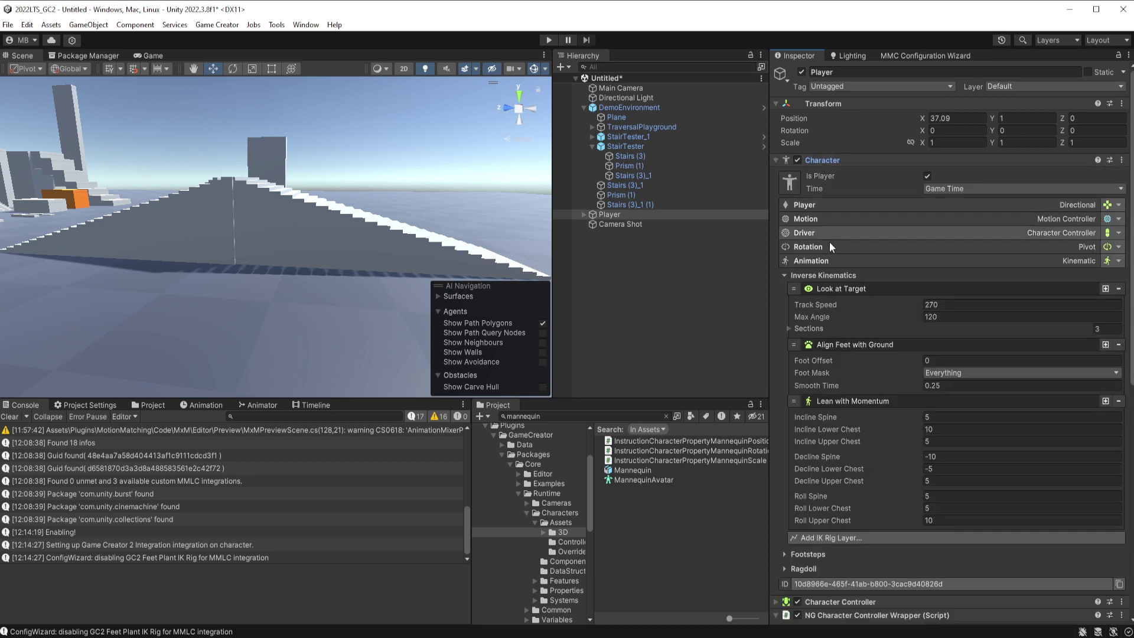
right_click(903, 345)
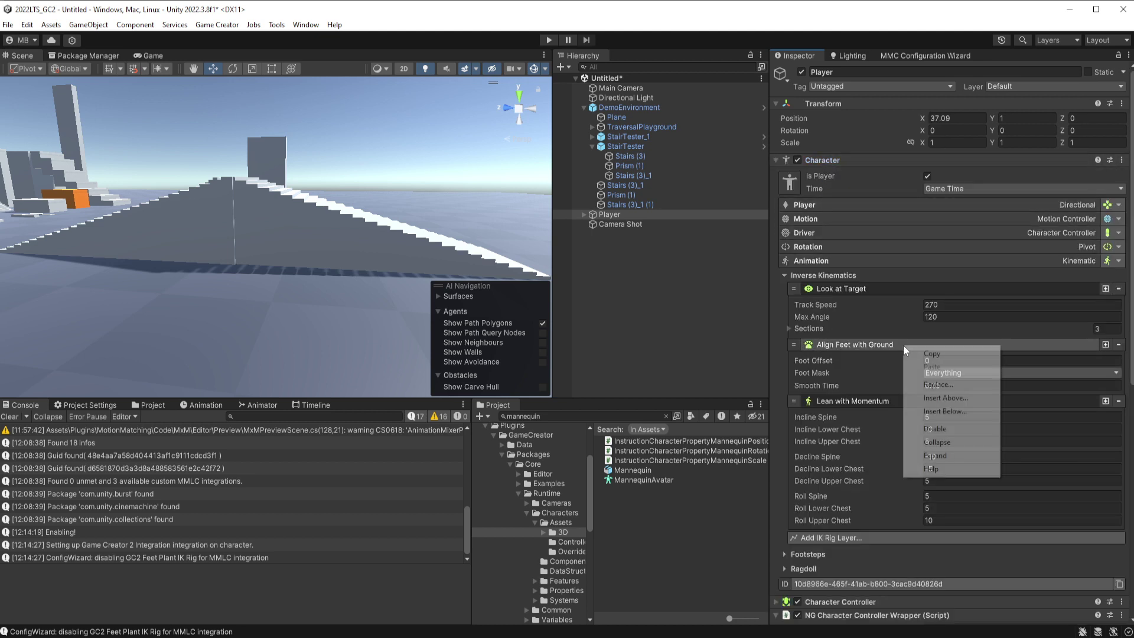
left_click(931, 429)
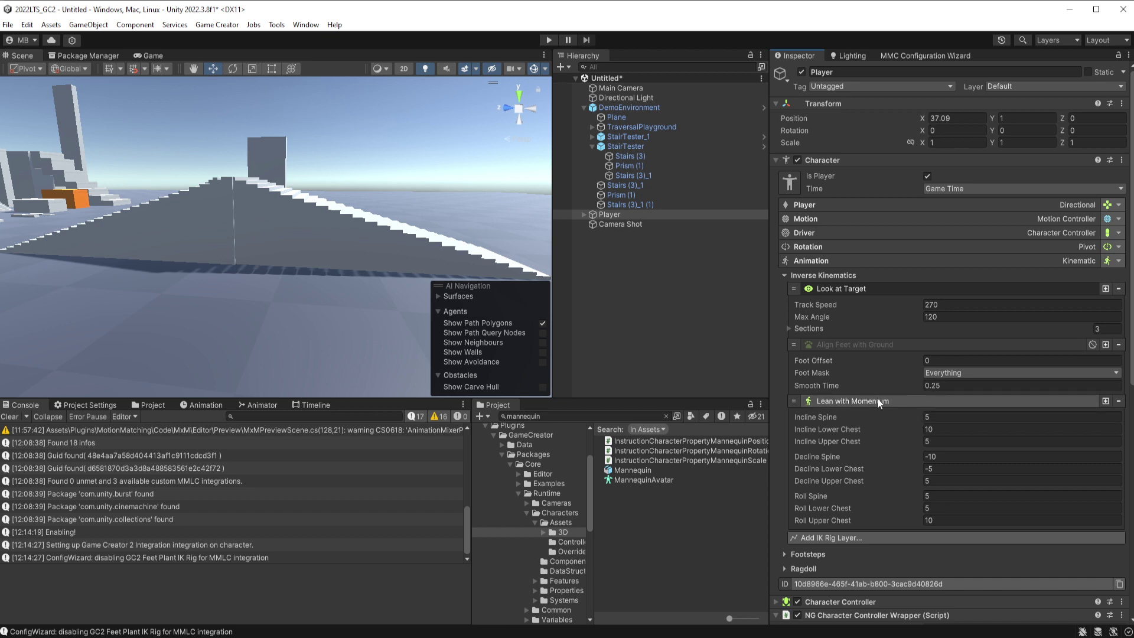
Review the Player's remaining IK rig settings, the NG Character Controller Wrapper and the NG Character configuration
scroll(878, 398, "down", 1)
scroll(877, 397, "down", 2)
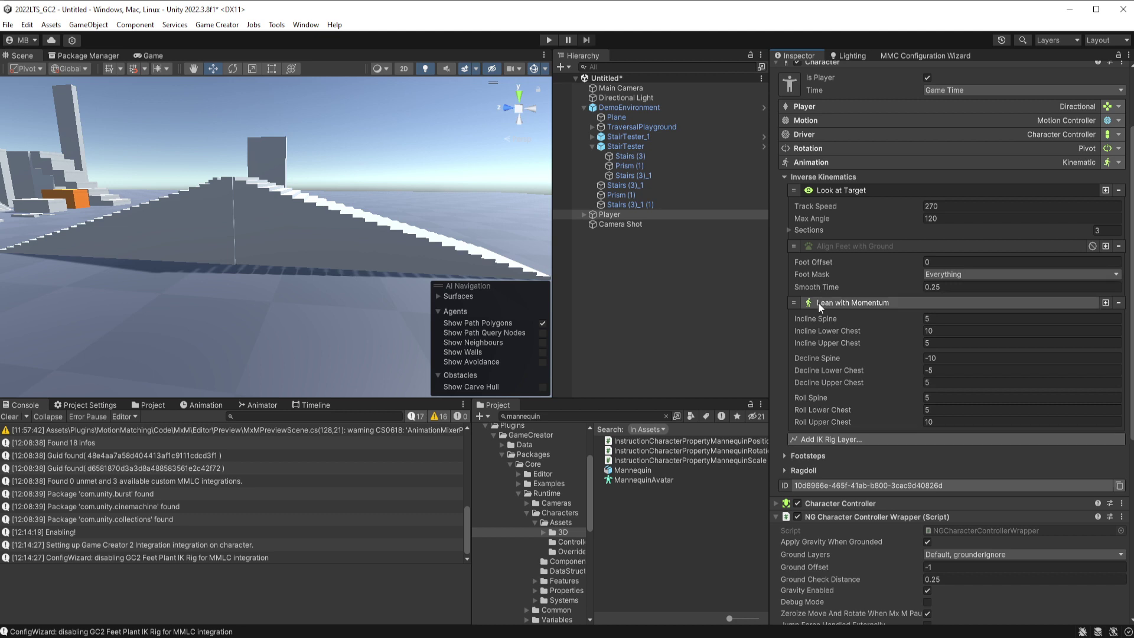
scroll(813, 278, "up", 3)
left_click(820, 161)
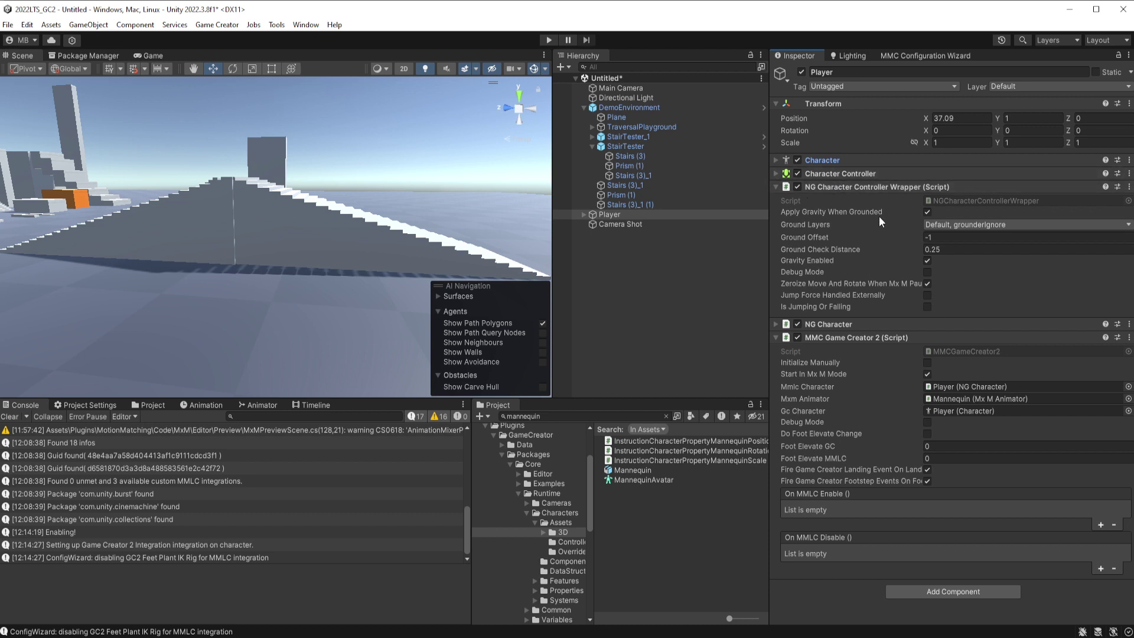
left_click(838, 325)
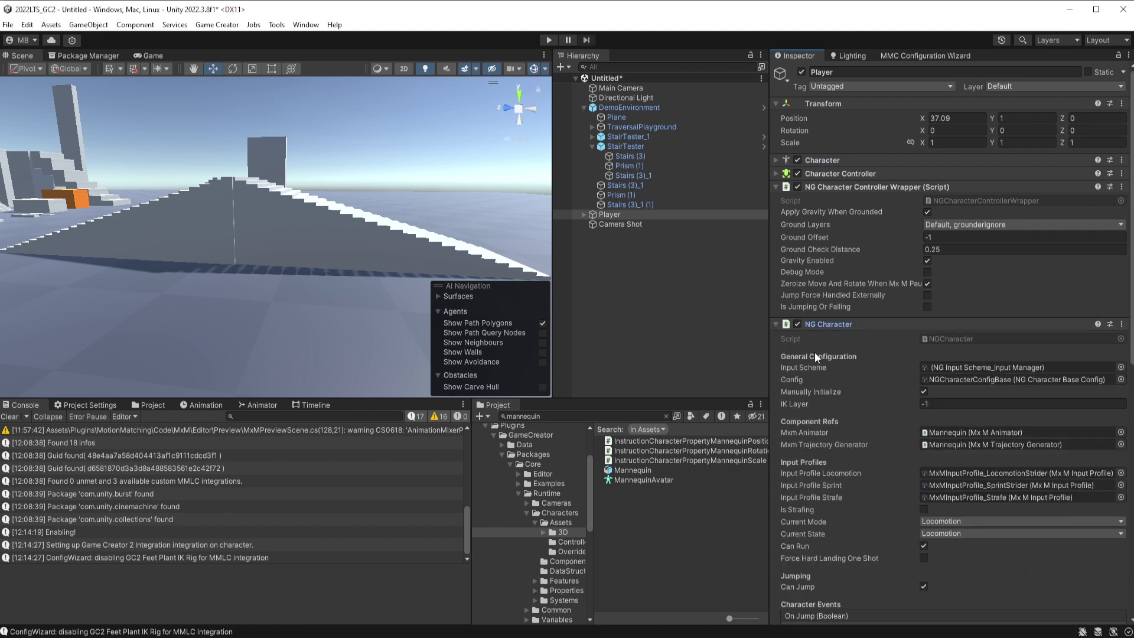
left_click(835, 325)
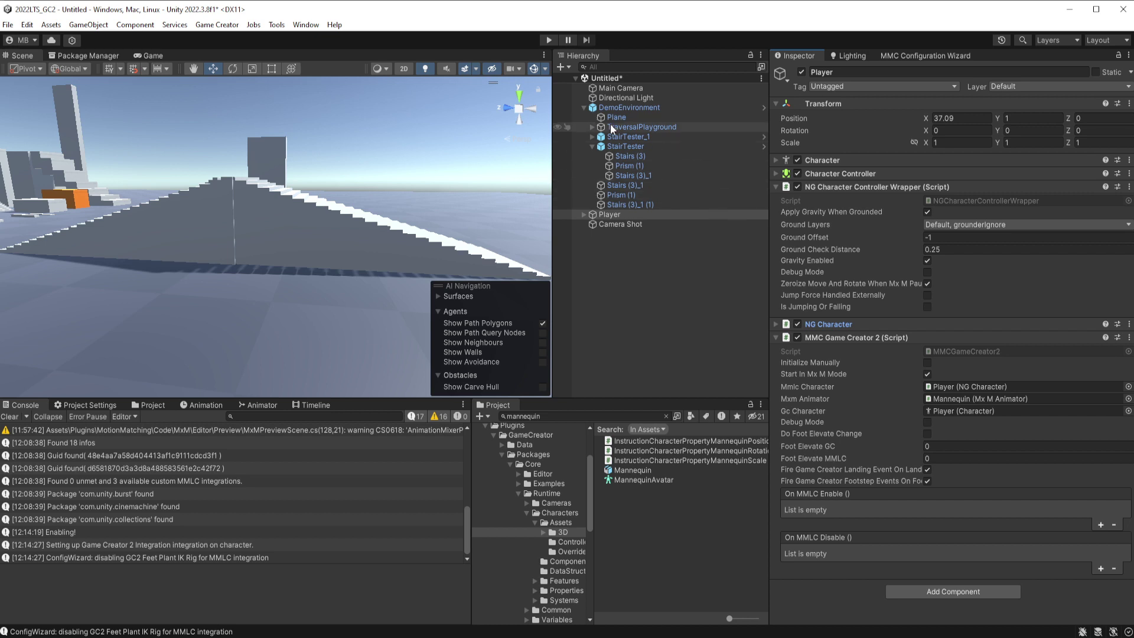
Play the scene and run the character back and forth, then through the traversal playground to test its motion-matched movement
left_click(547, 40)
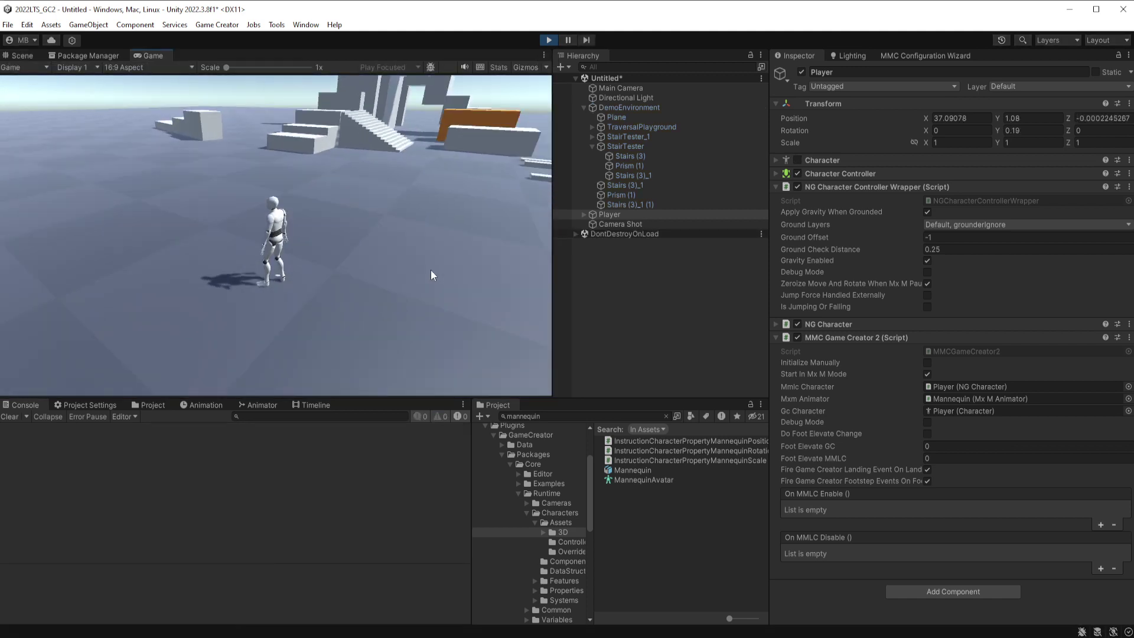
key("w")
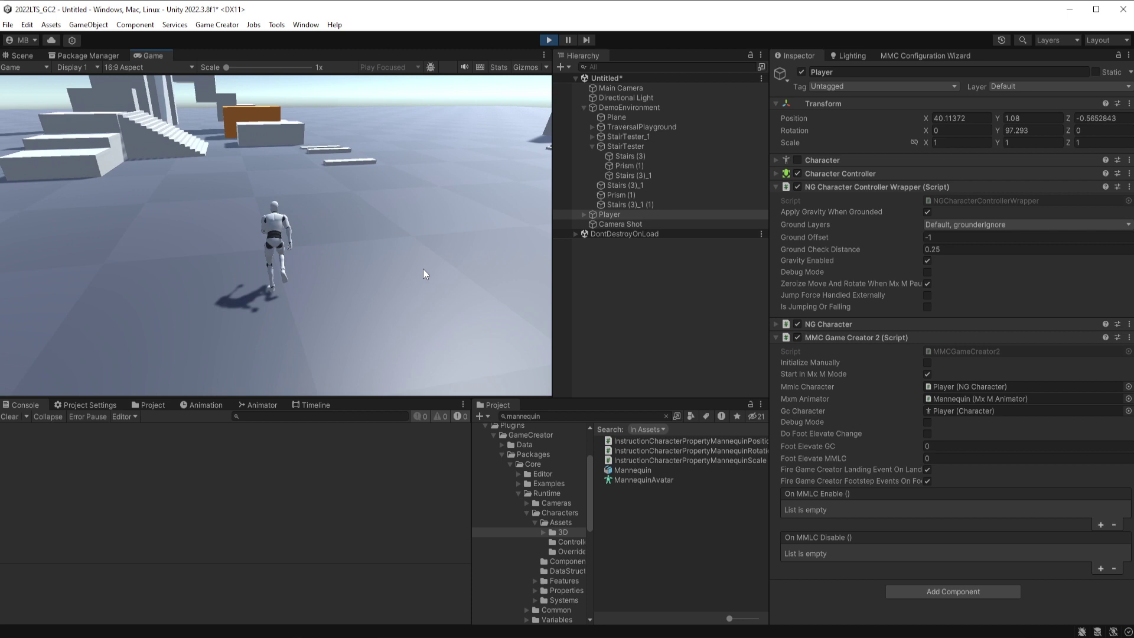
key("a")
key("s")
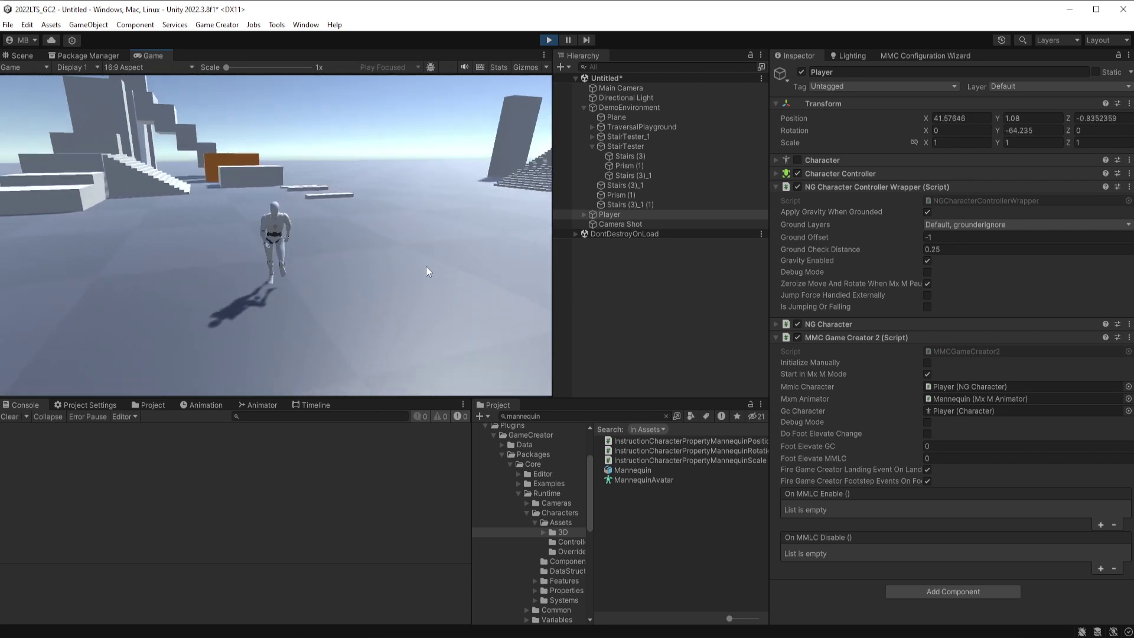
key("w")
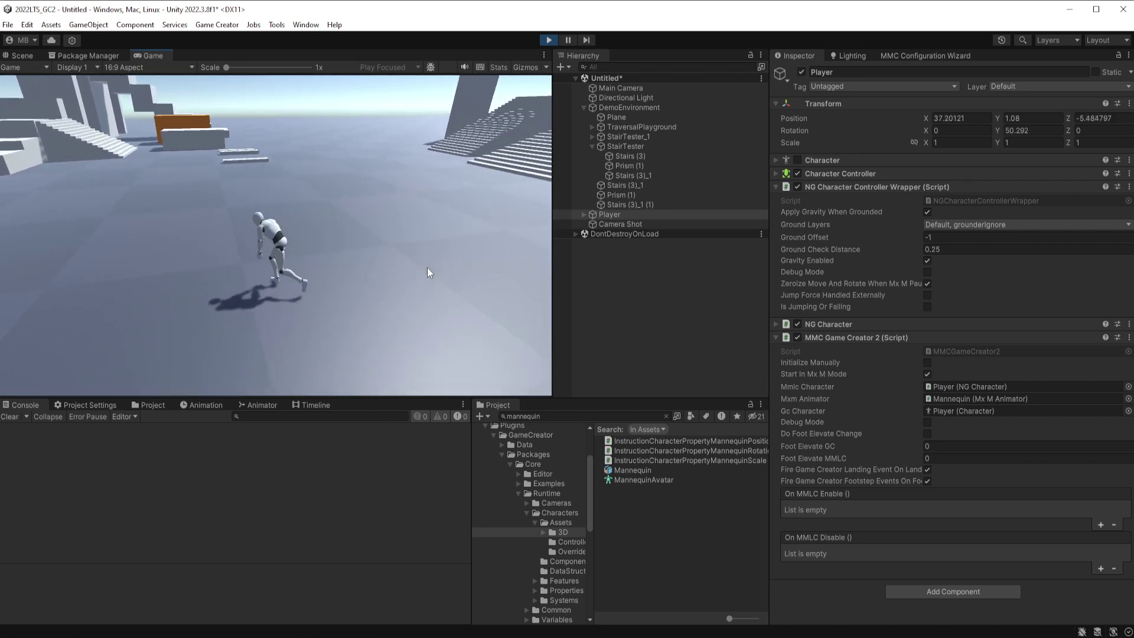
key("s")
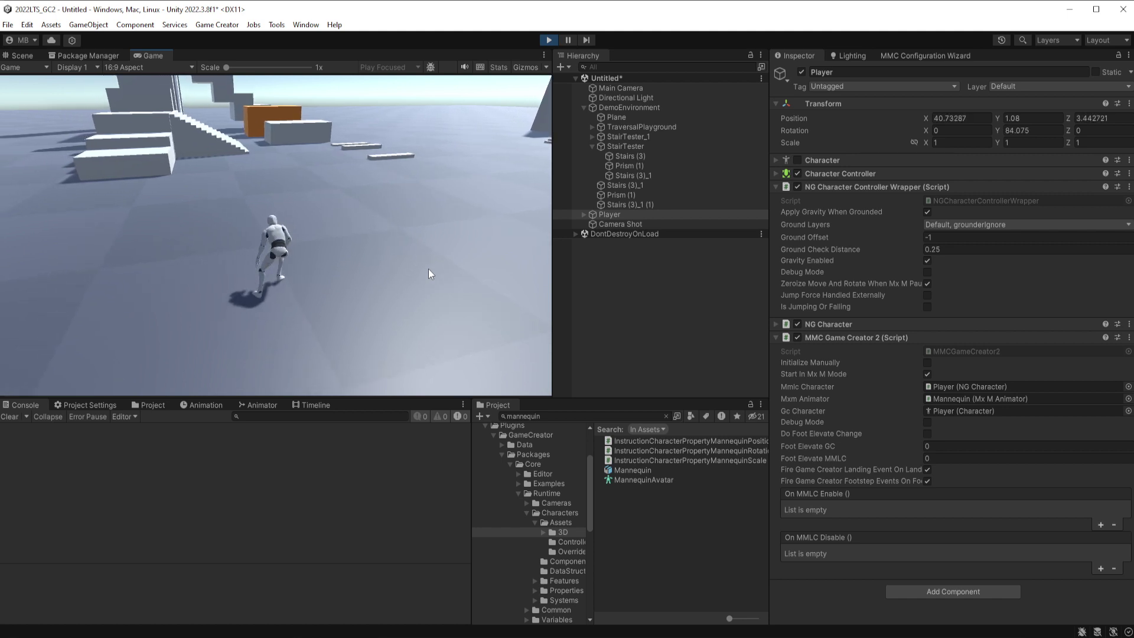
key("w")
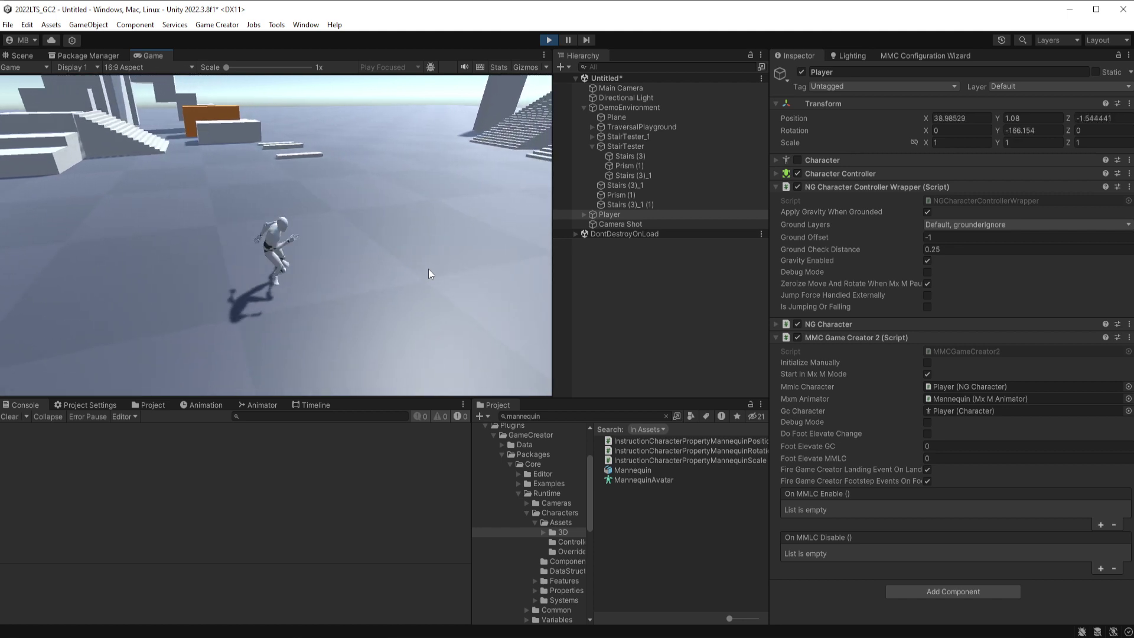
key("w")
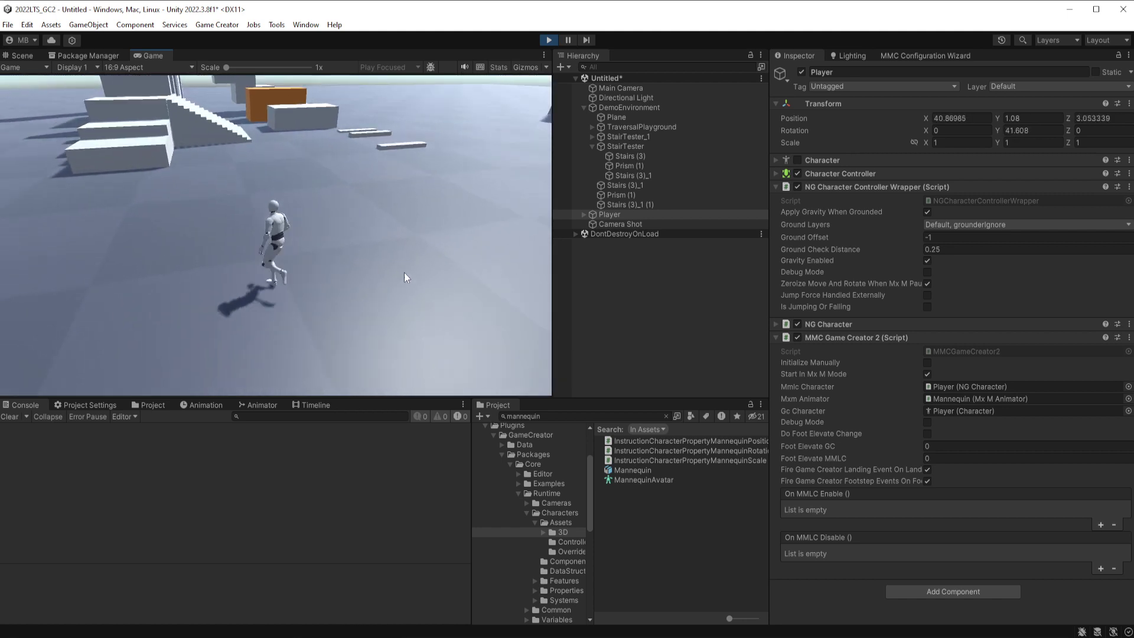
key("w")
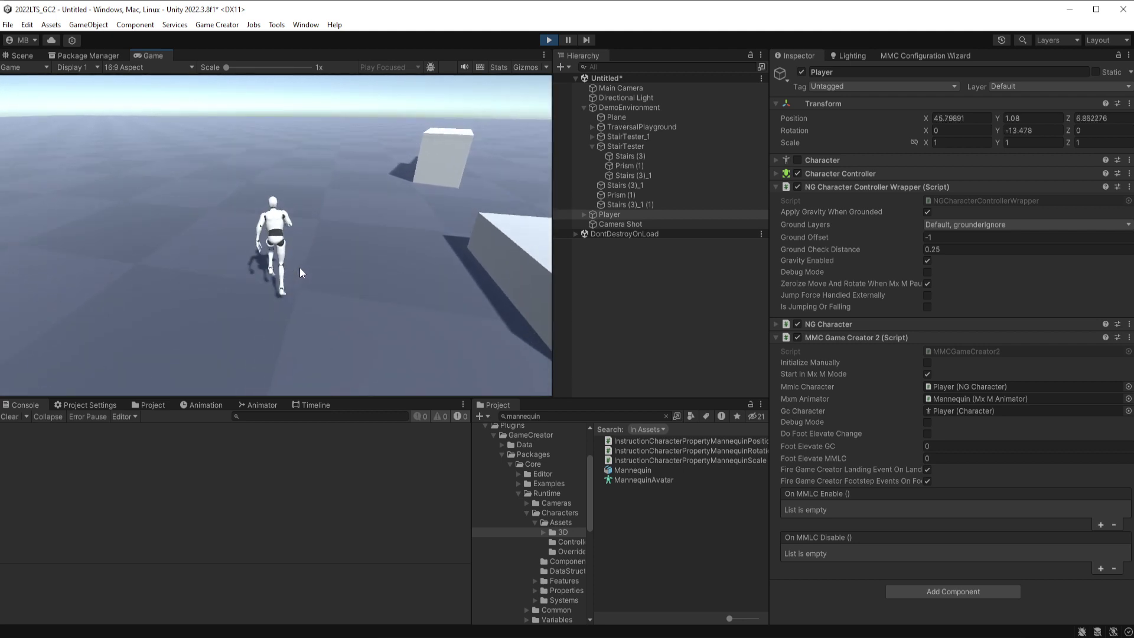
key("w")
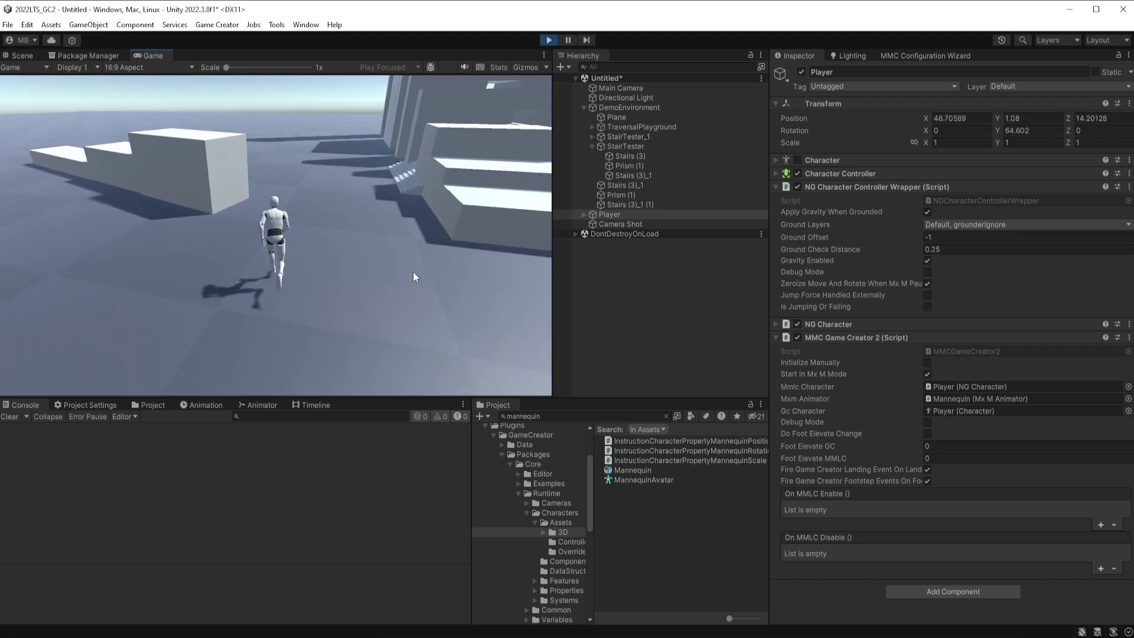
key("w")
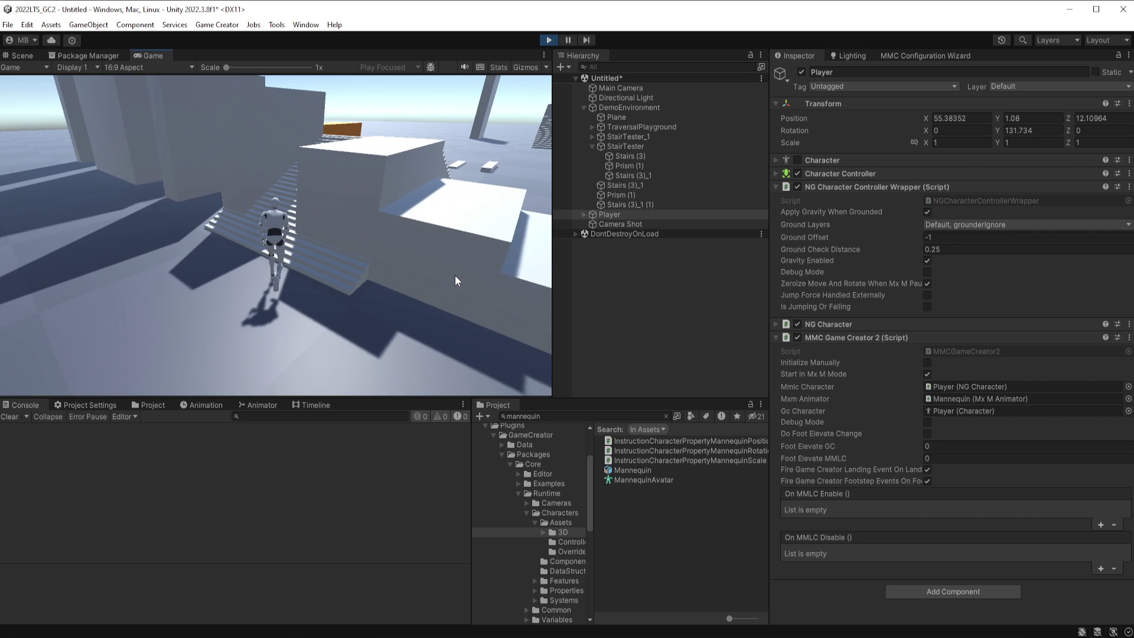
key("w")
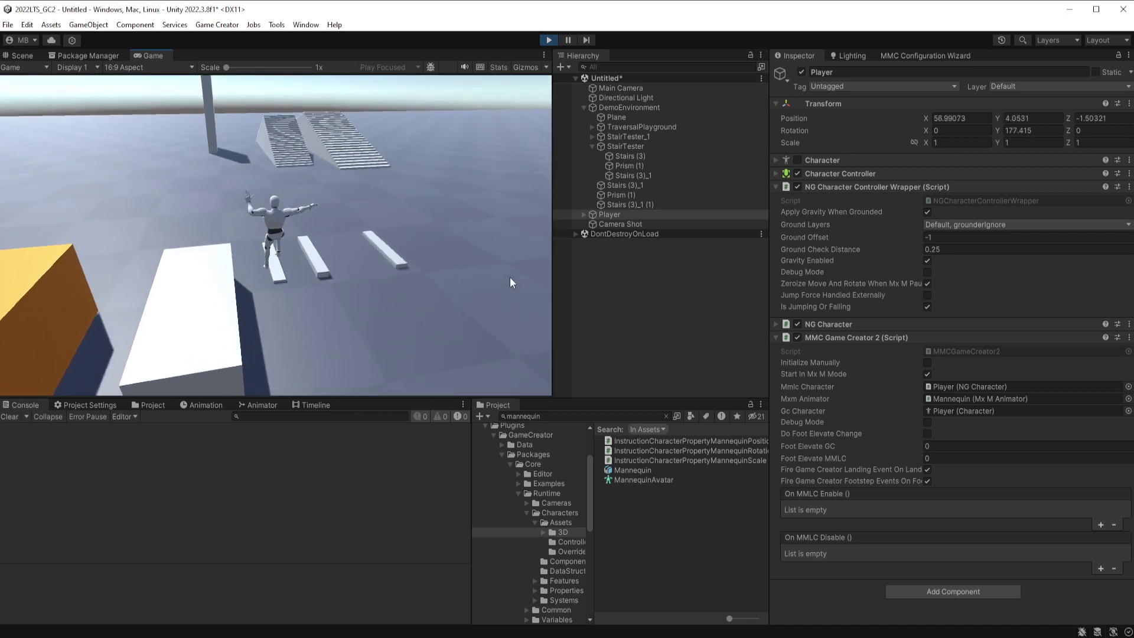
key("w")
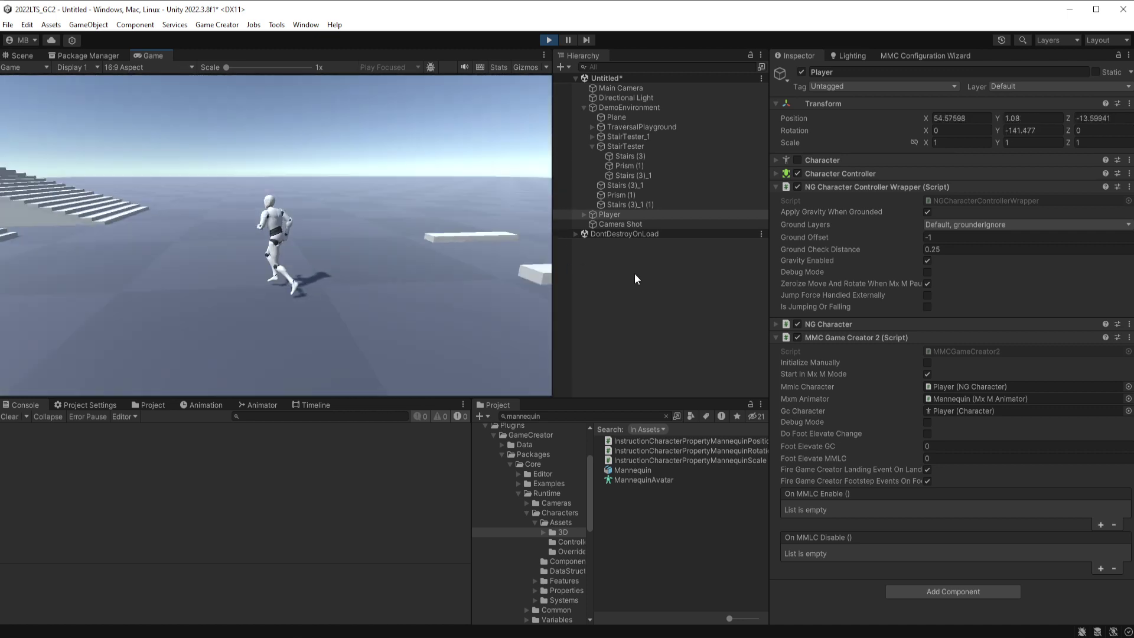
key("w")
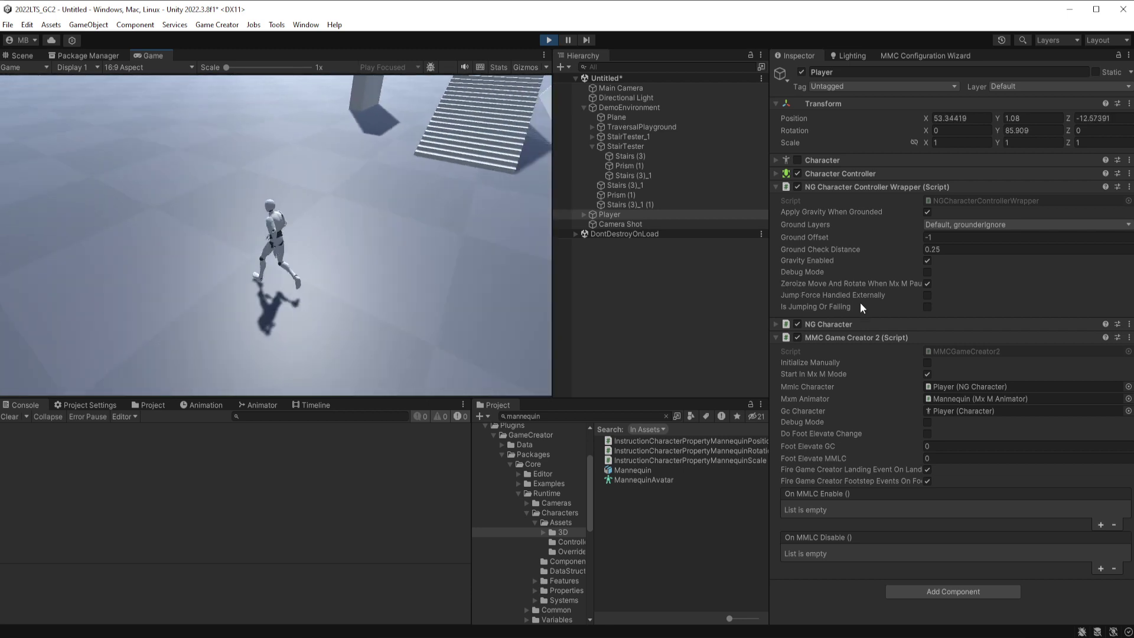
key("w")
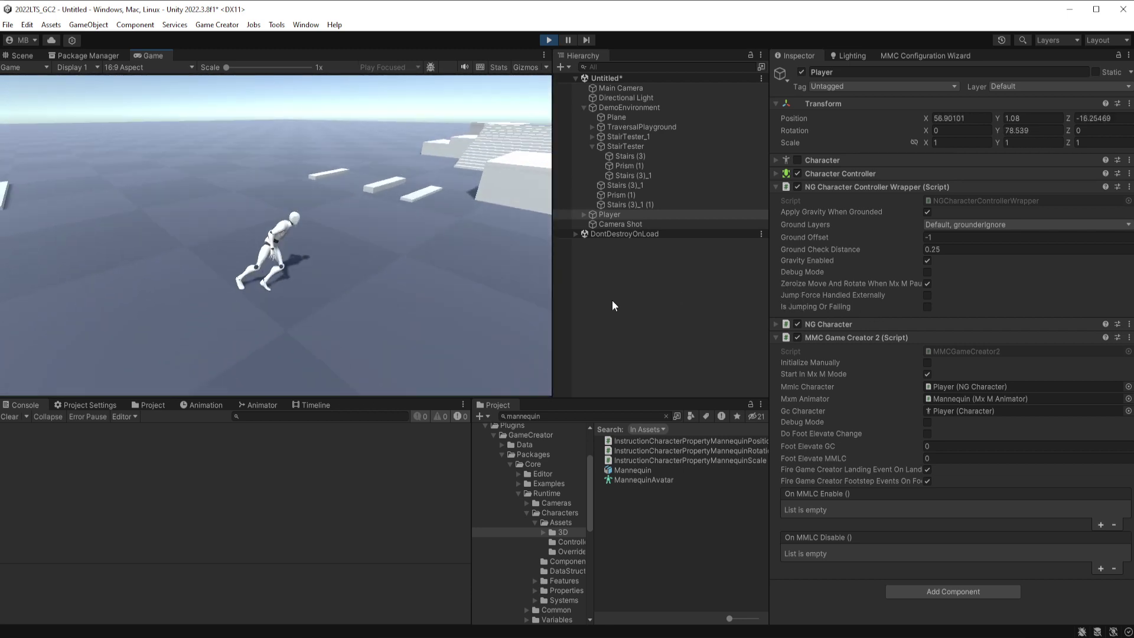
key("w")
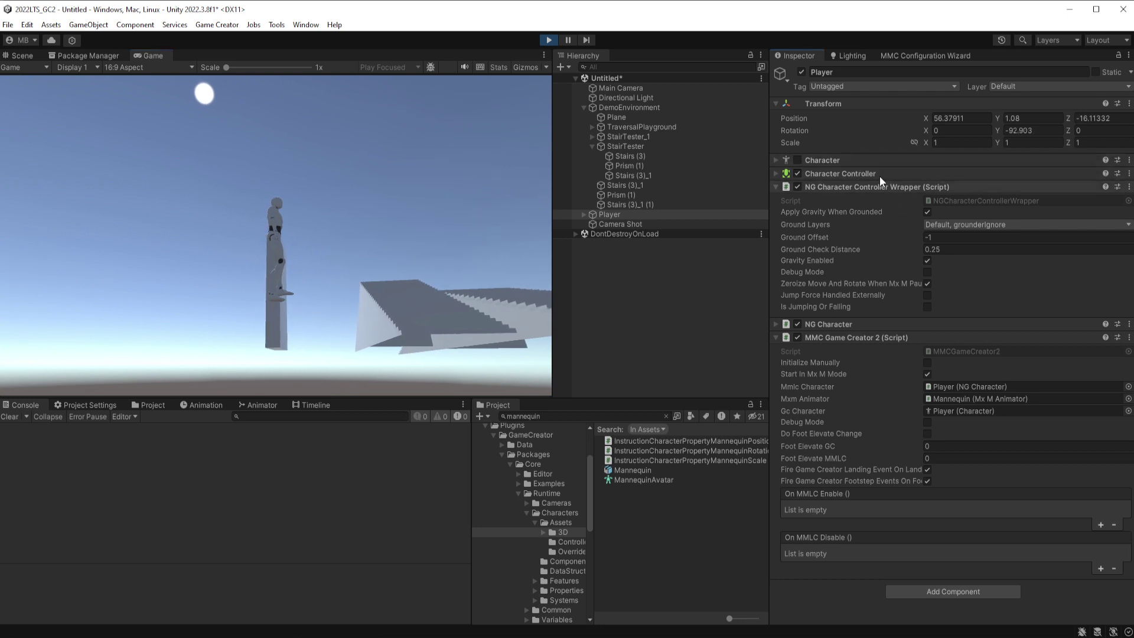
Disable the Lean with Momentum IK rig layer in the Player's Character component during play mode
left_click(885, 158)
right_click(894, 404)
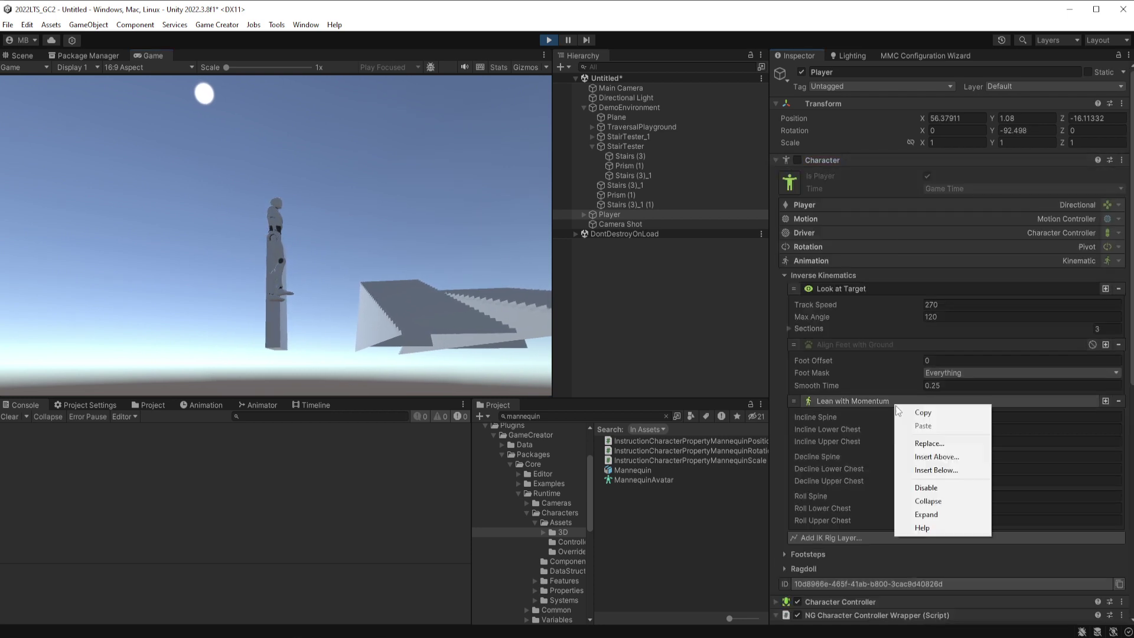
left_click(926, 487)
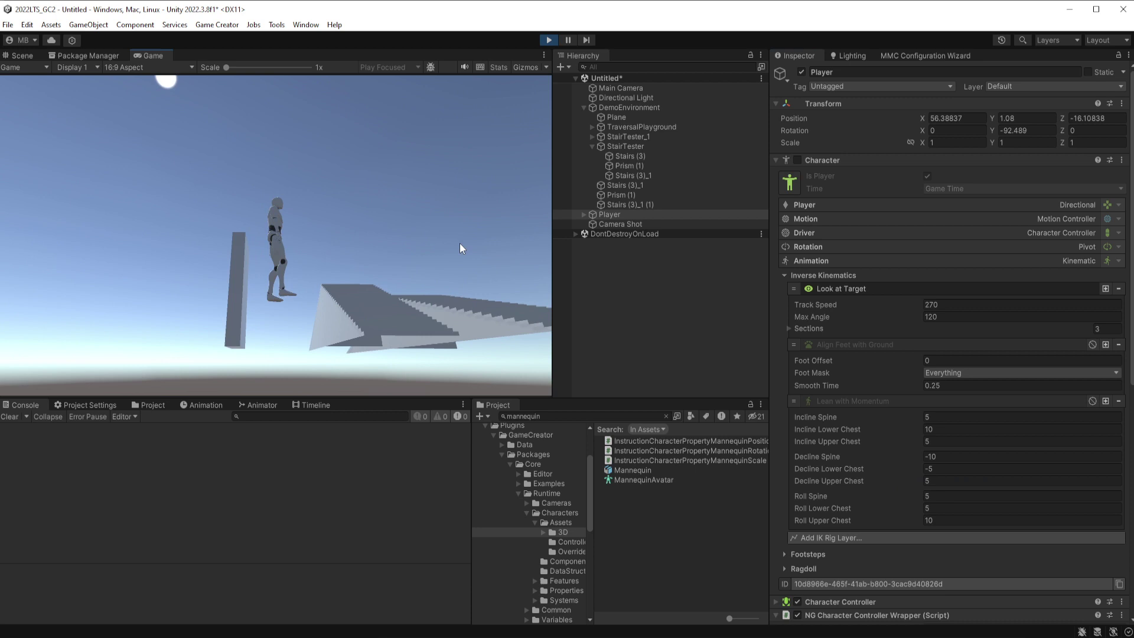
Run the character around the traversal playground to check its movement, and stop play mode
key("w")
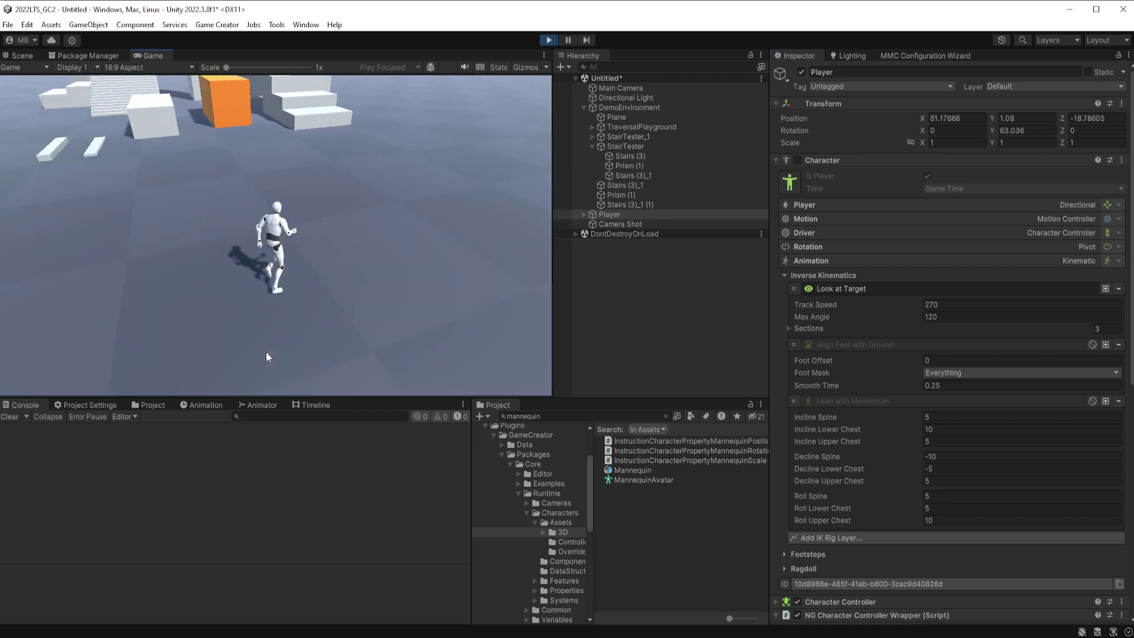
key("w")
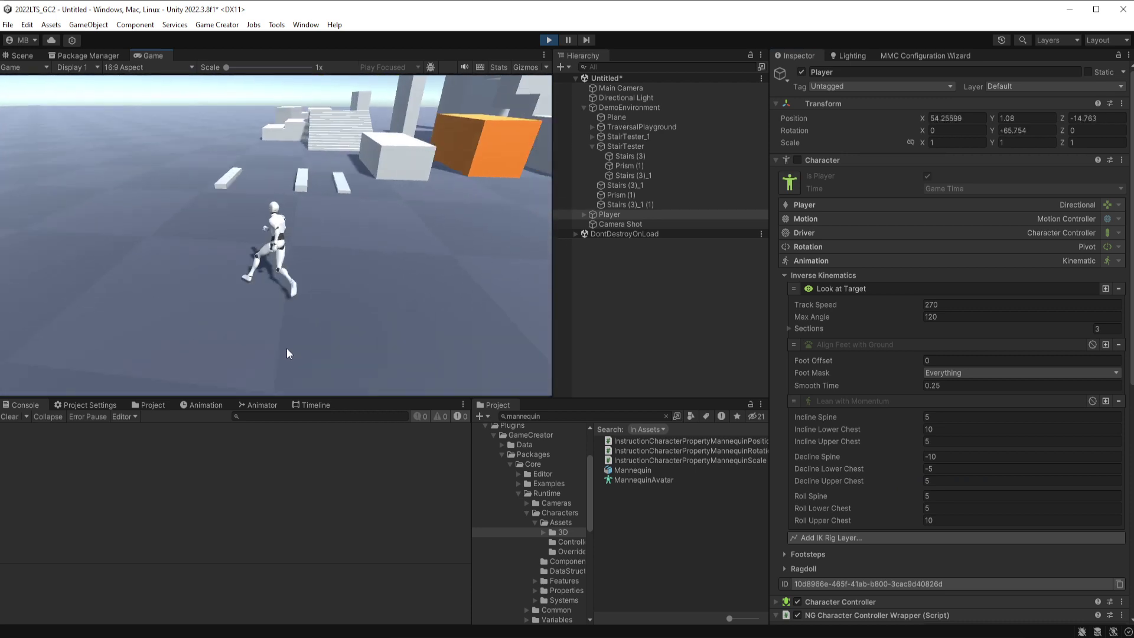
key("w")
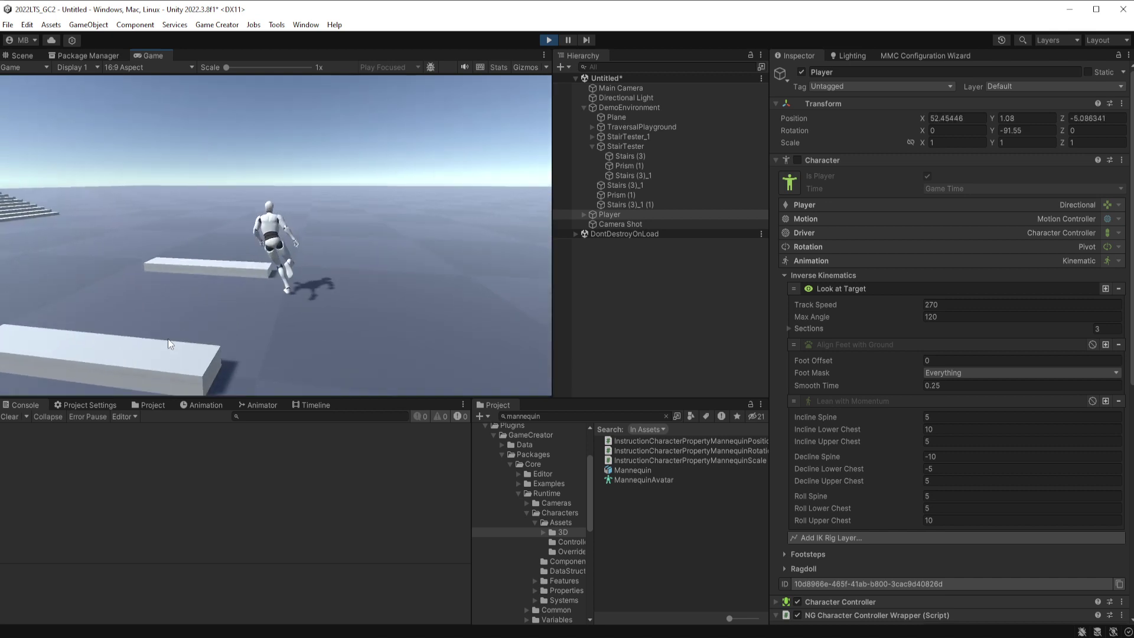
key("w")
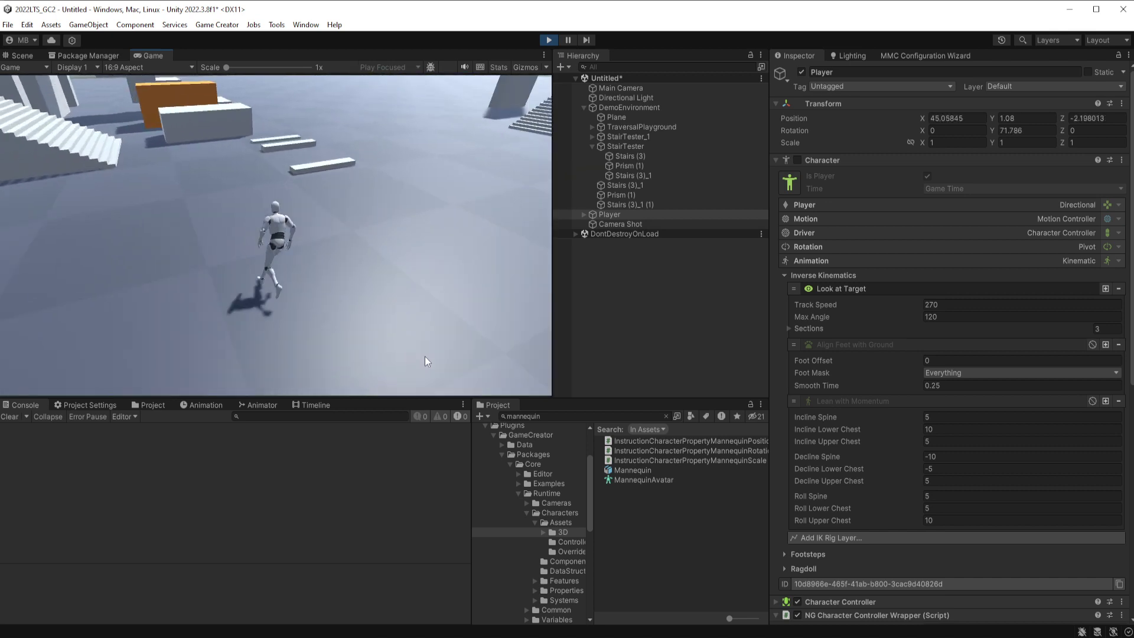
key("w")
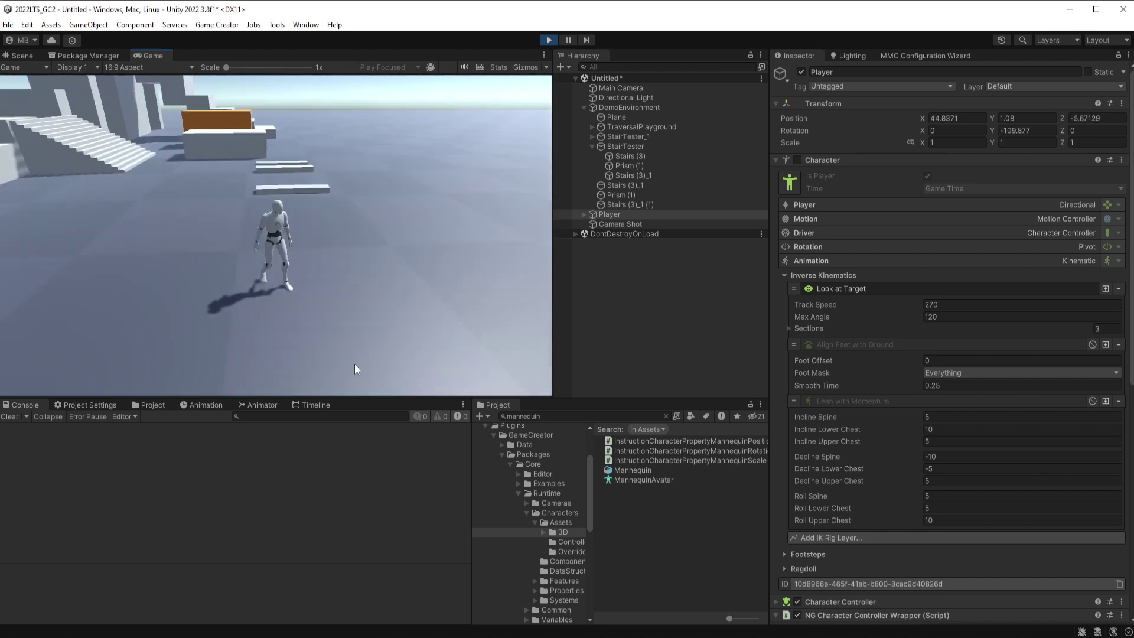
left_click(547, 40)
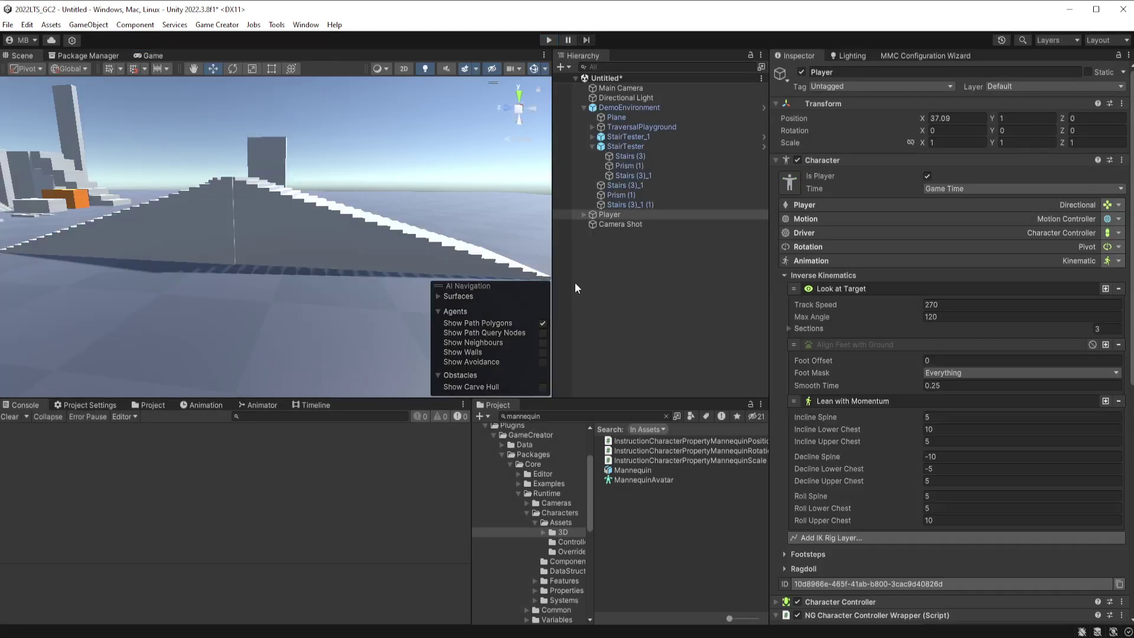
Add a Game Creator visual scripting Trigger object to the scene
right_click(610, 263)
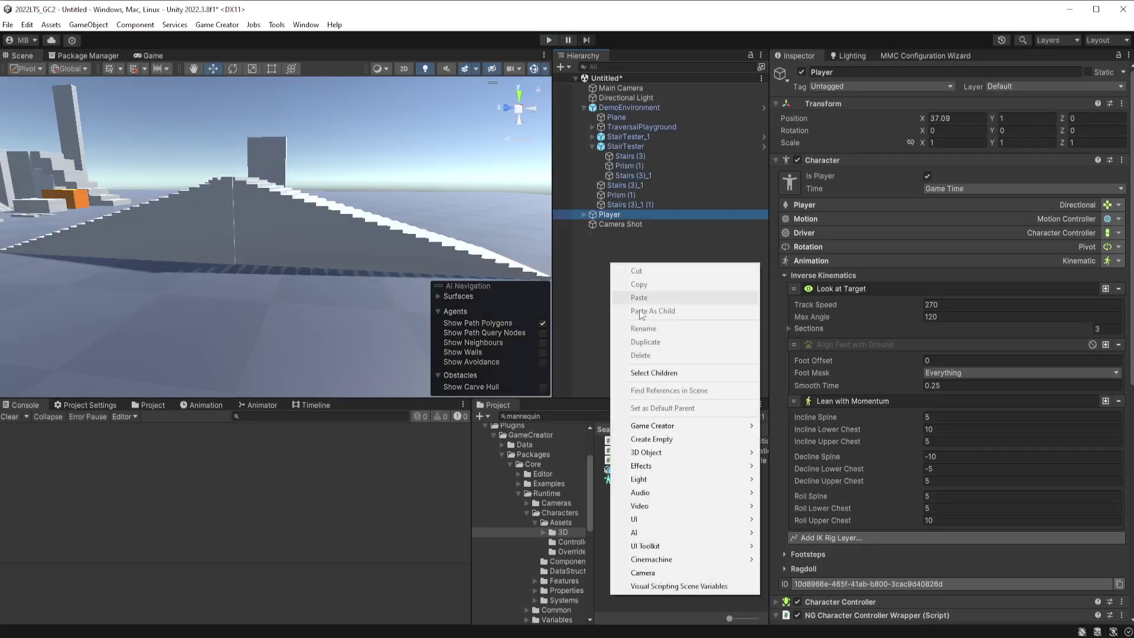
mouse_move(683, 429)
mouse_move(781, 433)
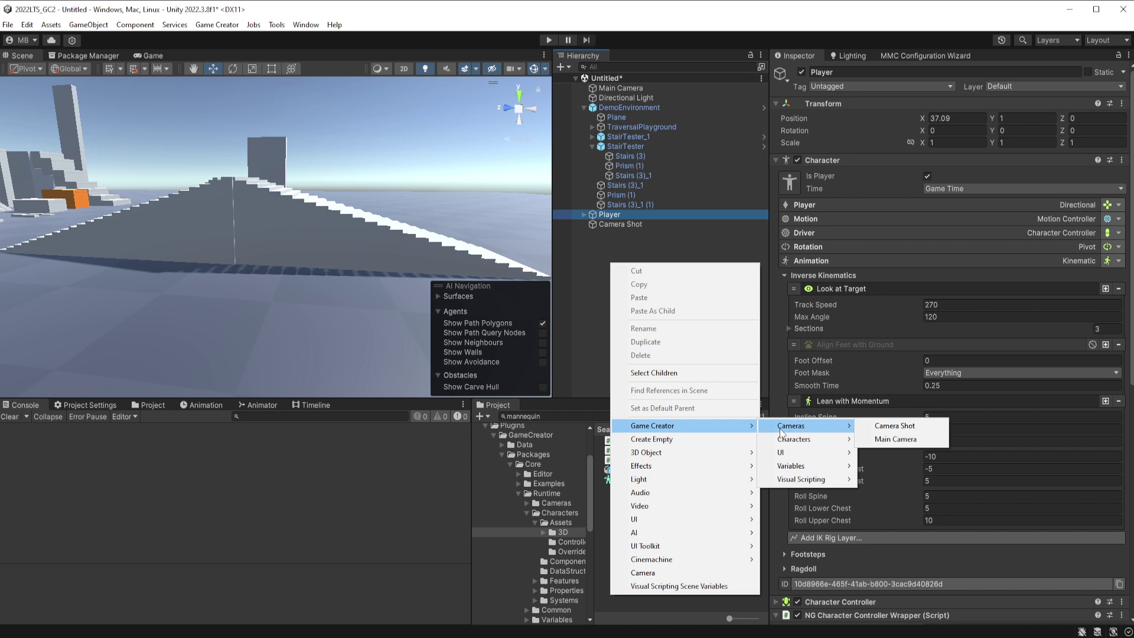
mouse_move(801, 479)
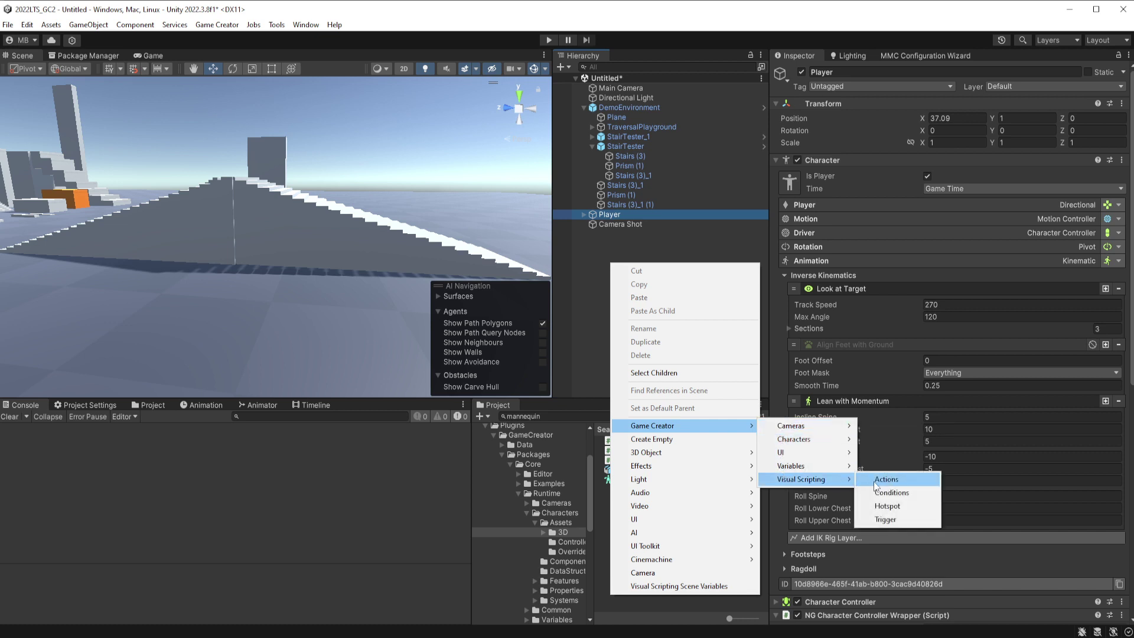
left_click(888, 518)
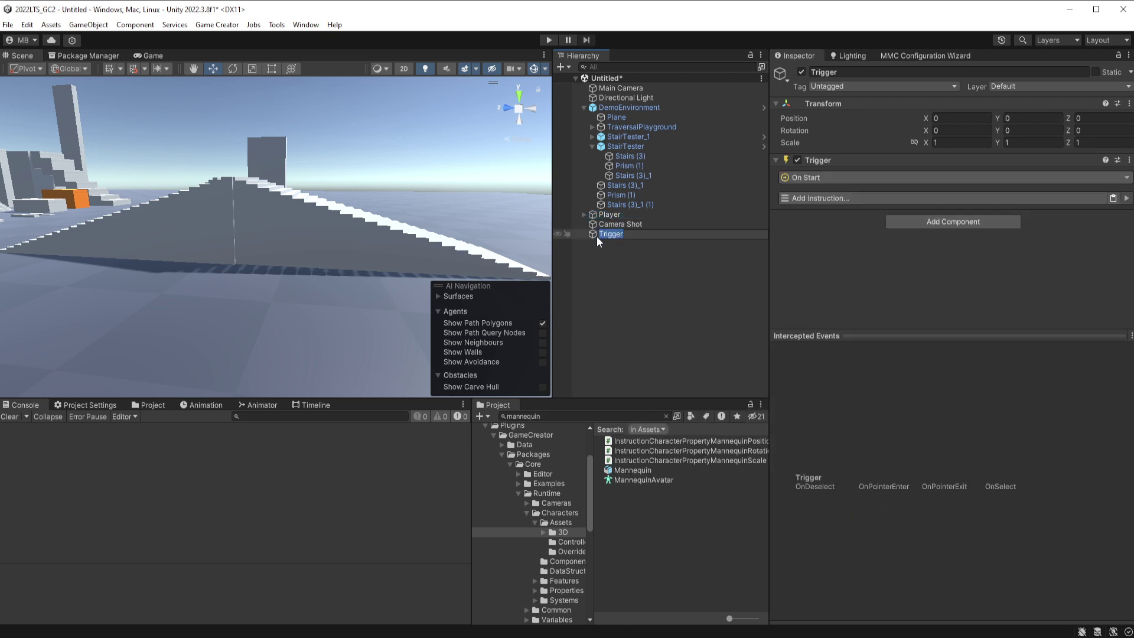
Set the trigger's event to On Input Button, using Keyboard Press with the Q key
left_click(828, 179)
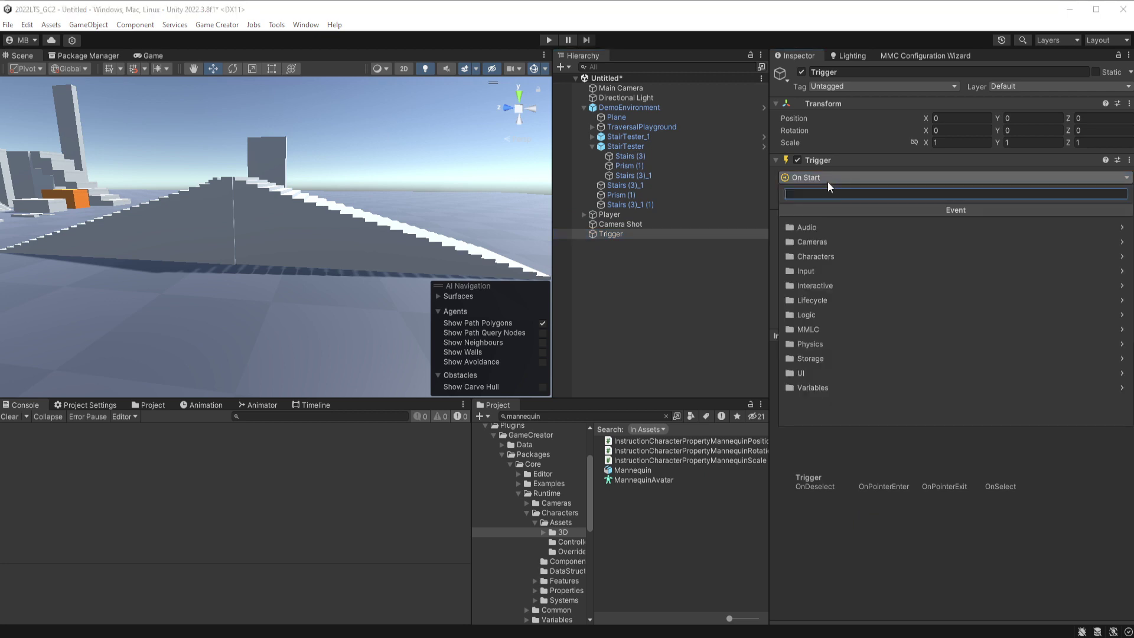
left_click(817, 271)
left_click(827, 243)
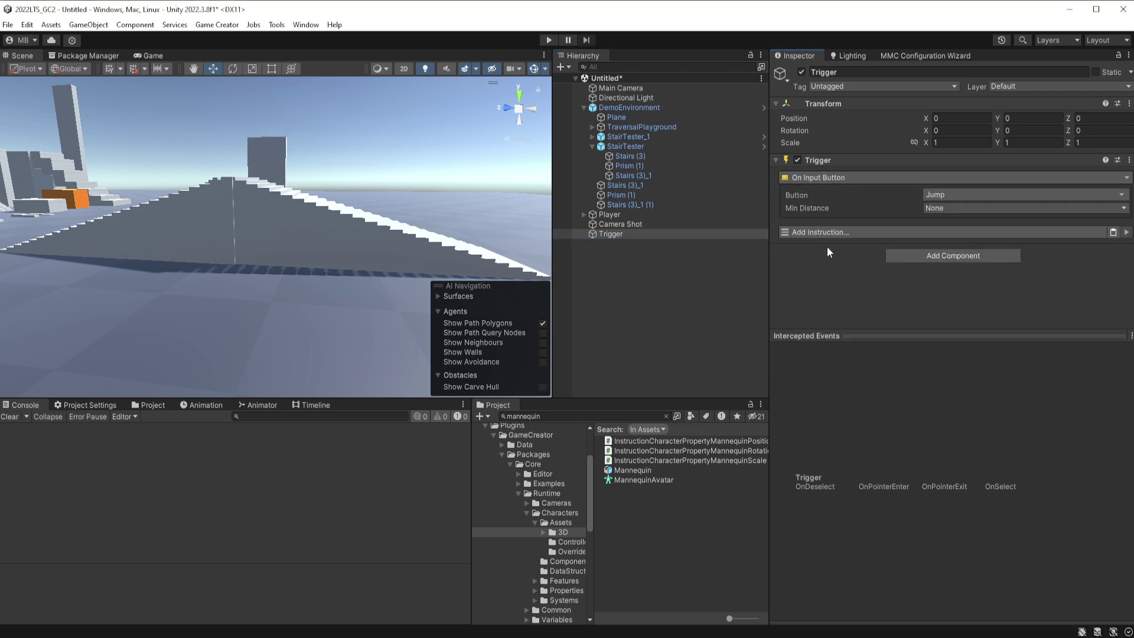
left_click(956, 195)
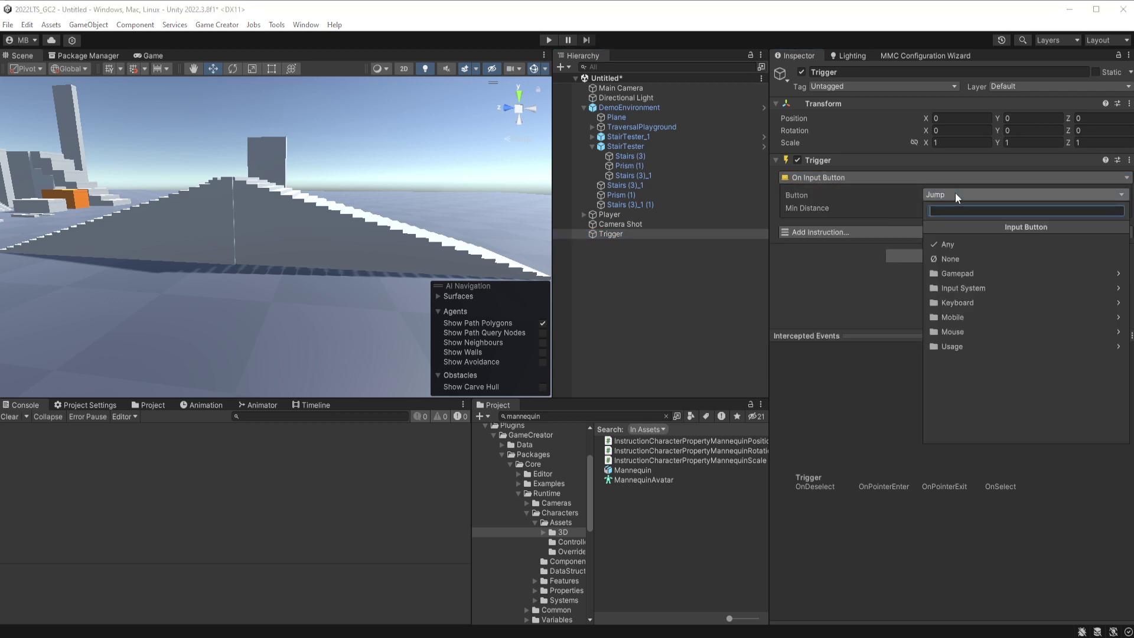
left_click(965, 301)
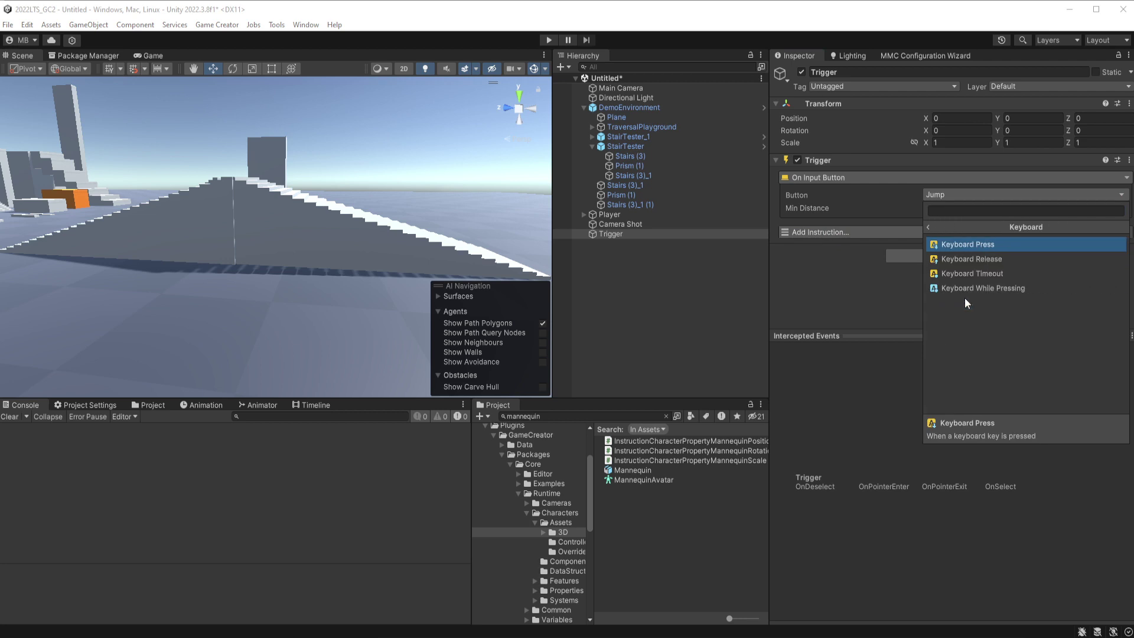
left_click(972, 246)
left_click(942, 207)
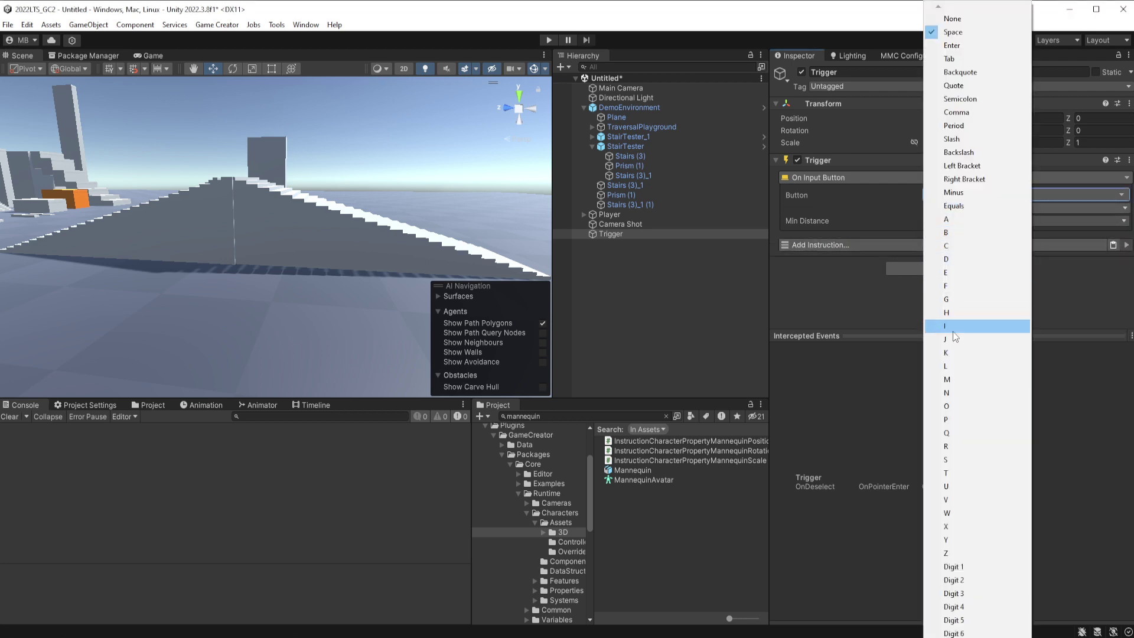
left_click(949, 433)
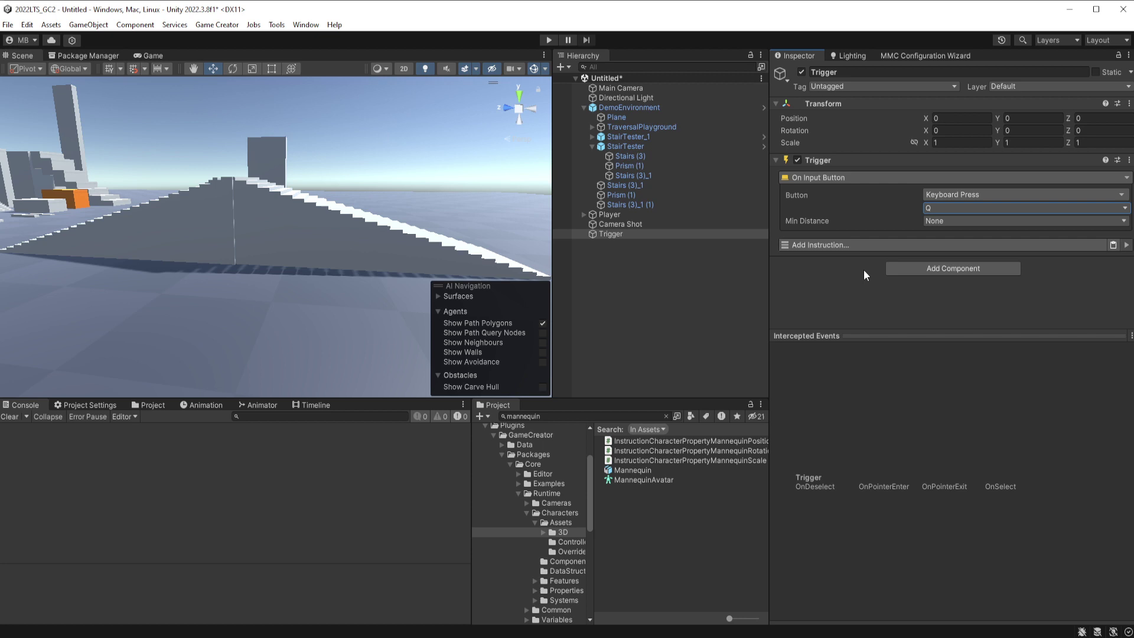
Add an MMLC Control instruction to the trigger that transitions the Player to Game Creator
left_click(850, 246)
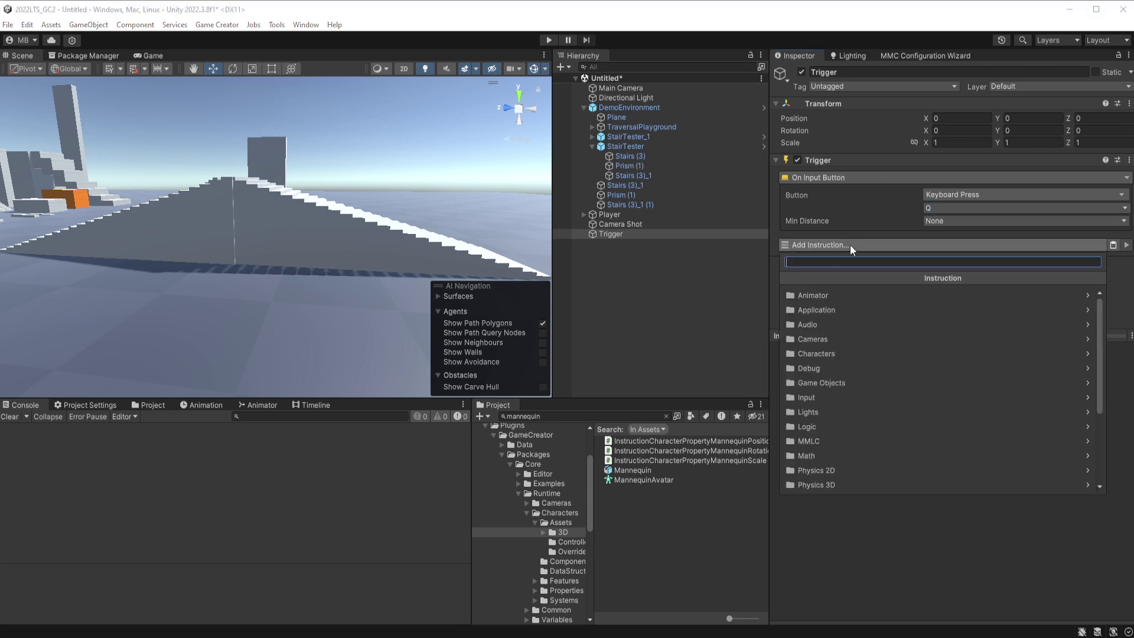
left_click(814, 441)
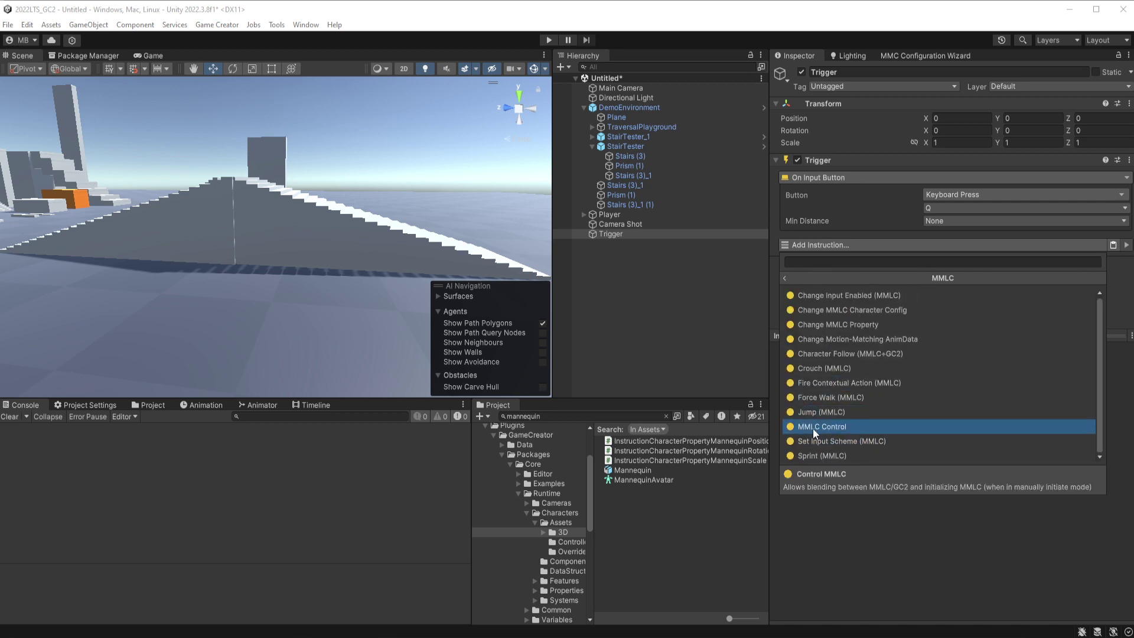
scroll(817, 334, "down", 2)
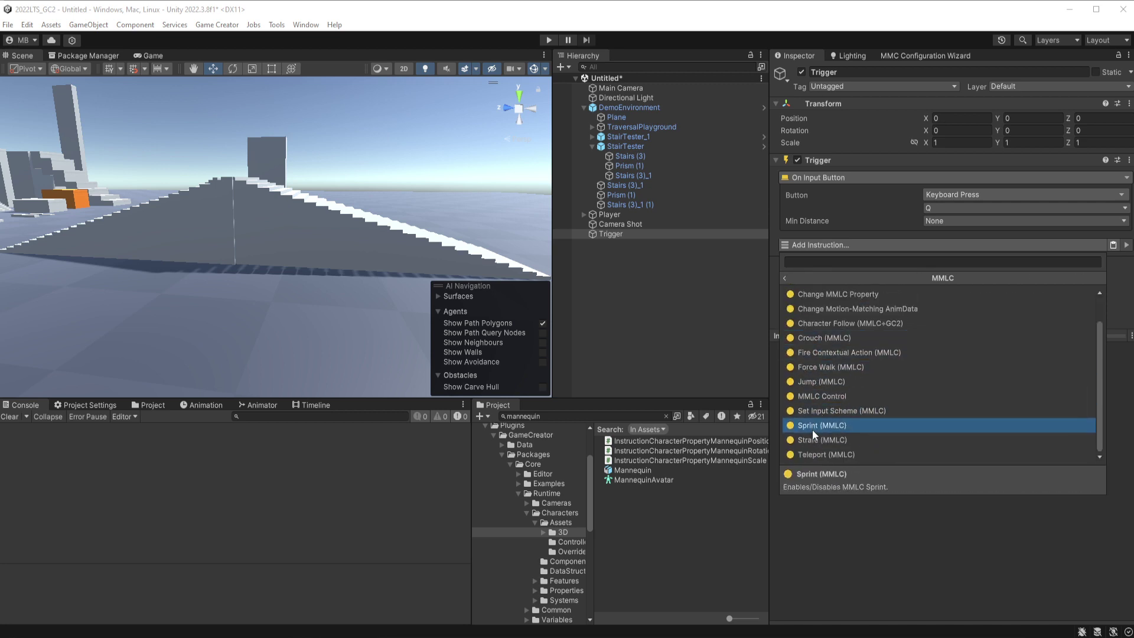
left_click(810, 396)
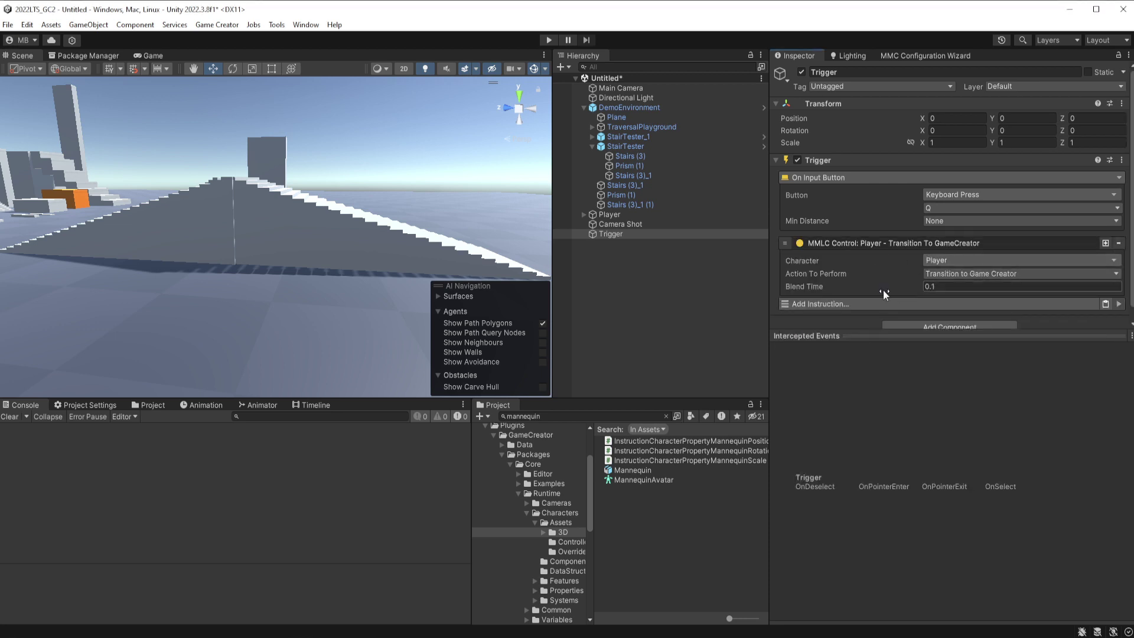
Duplicate the trigger, and set the copy's key to E and its MMLC Control action to Transition to MMLC
left_click(622, 233)
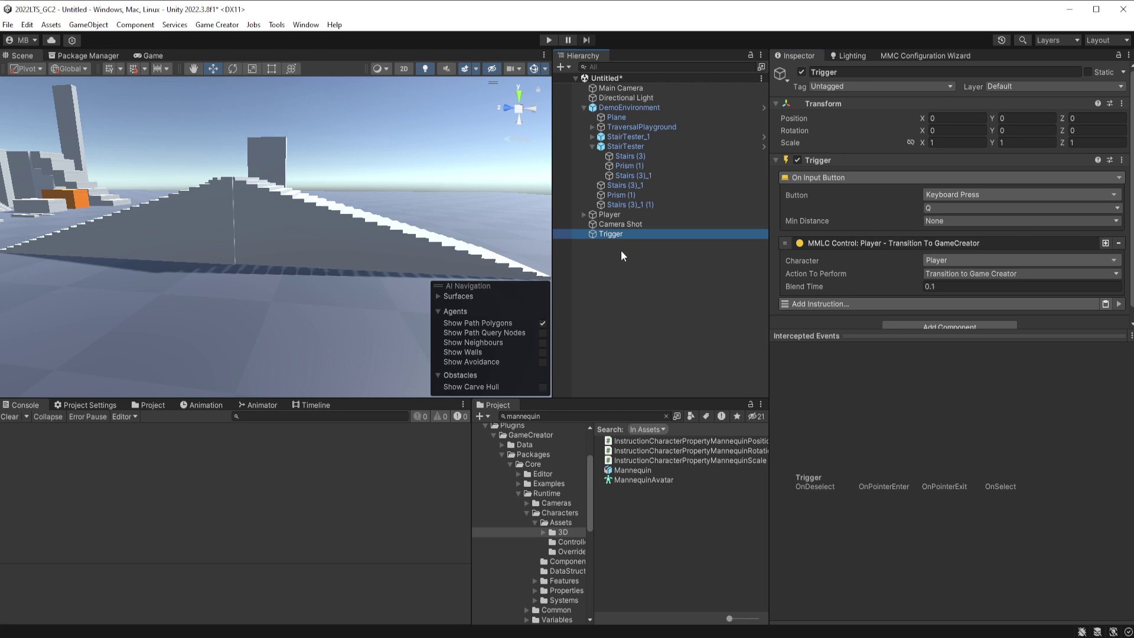
key("ctrl+d")
left_click(930, 209)
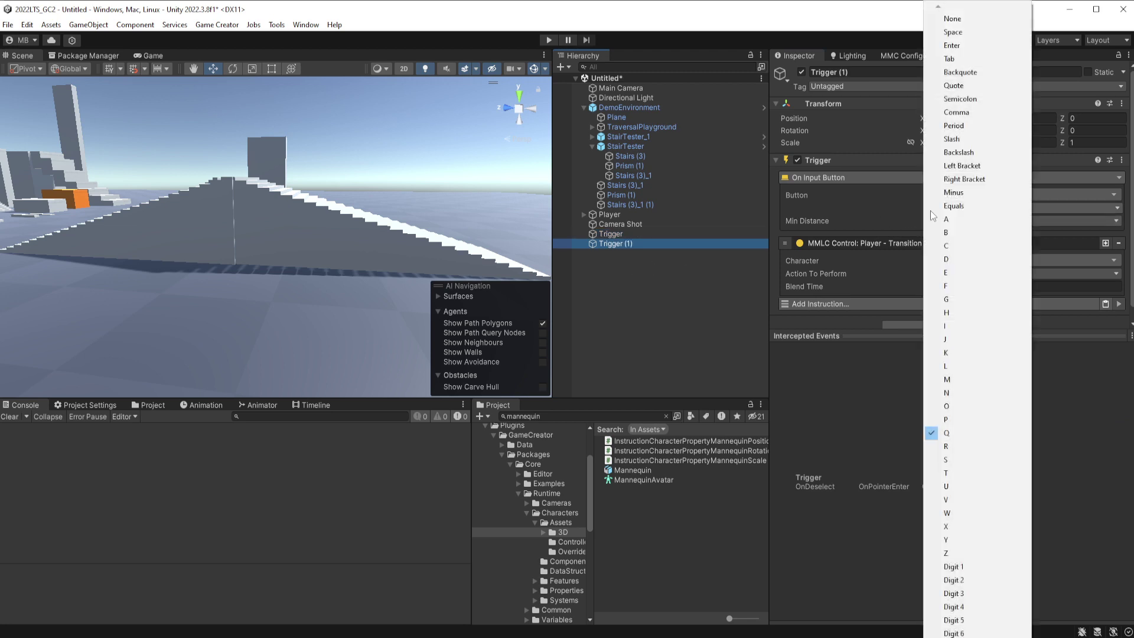
left_click(939, 270)
left_click(945, 274)
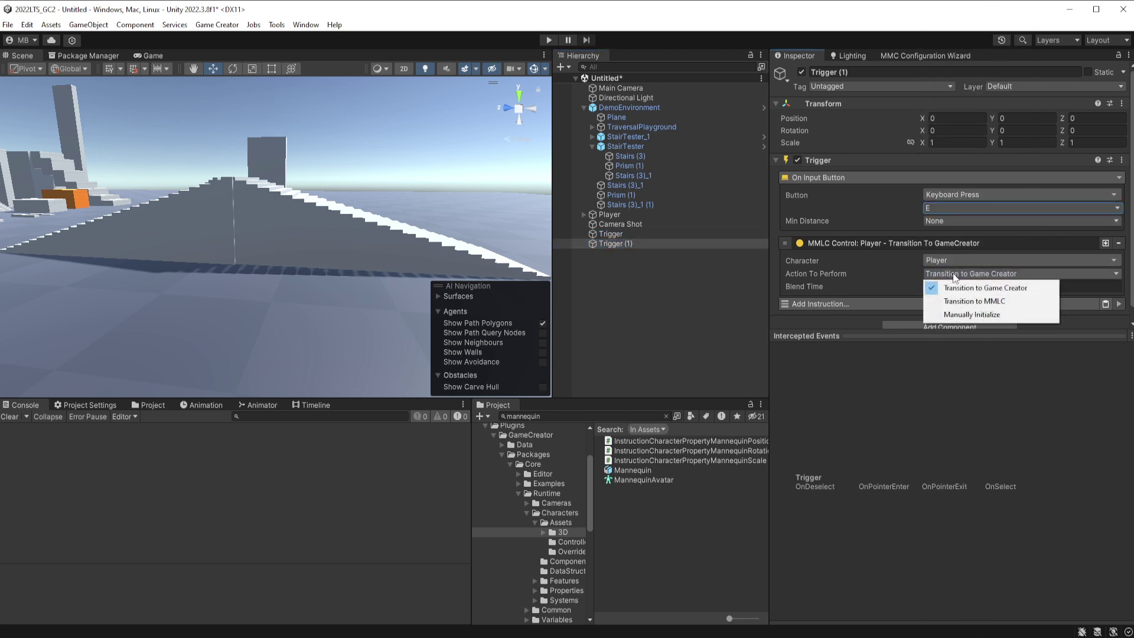
left_click(956, 300)
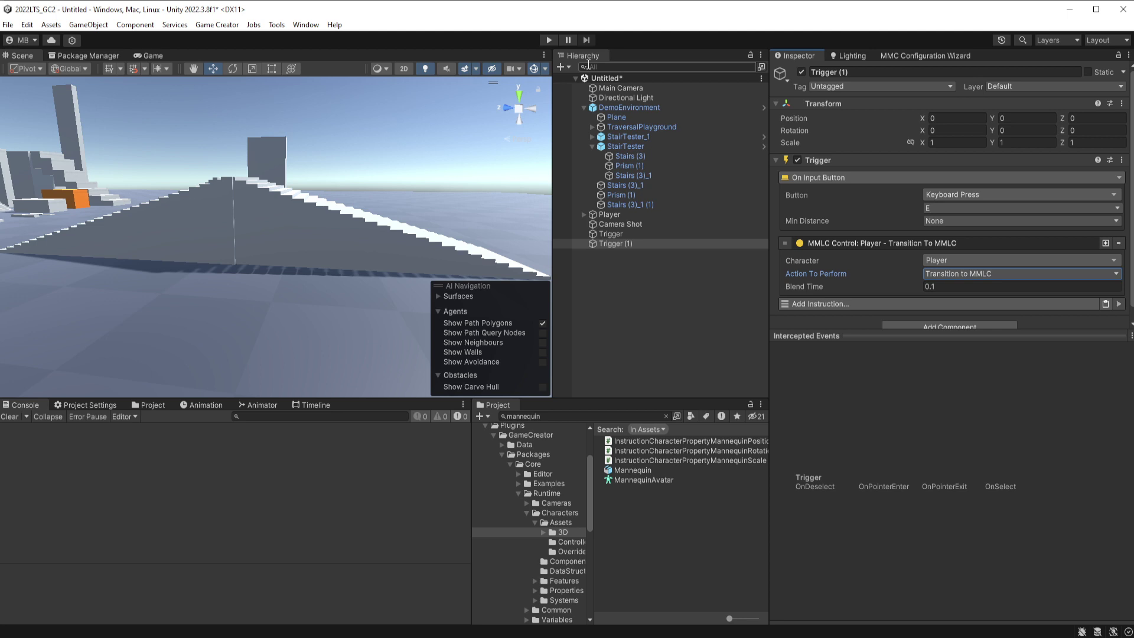
Play the scene, run the character in alternating directions and jump to test its movement with the two triggers in place
left_click(549, 40)
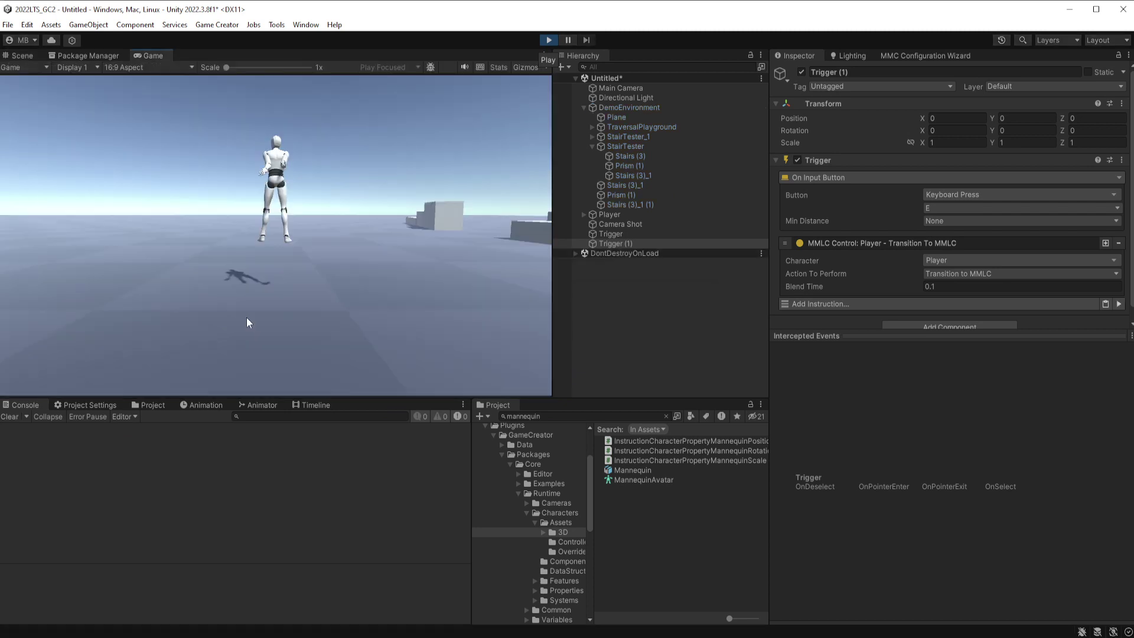
key("w")
key("d")
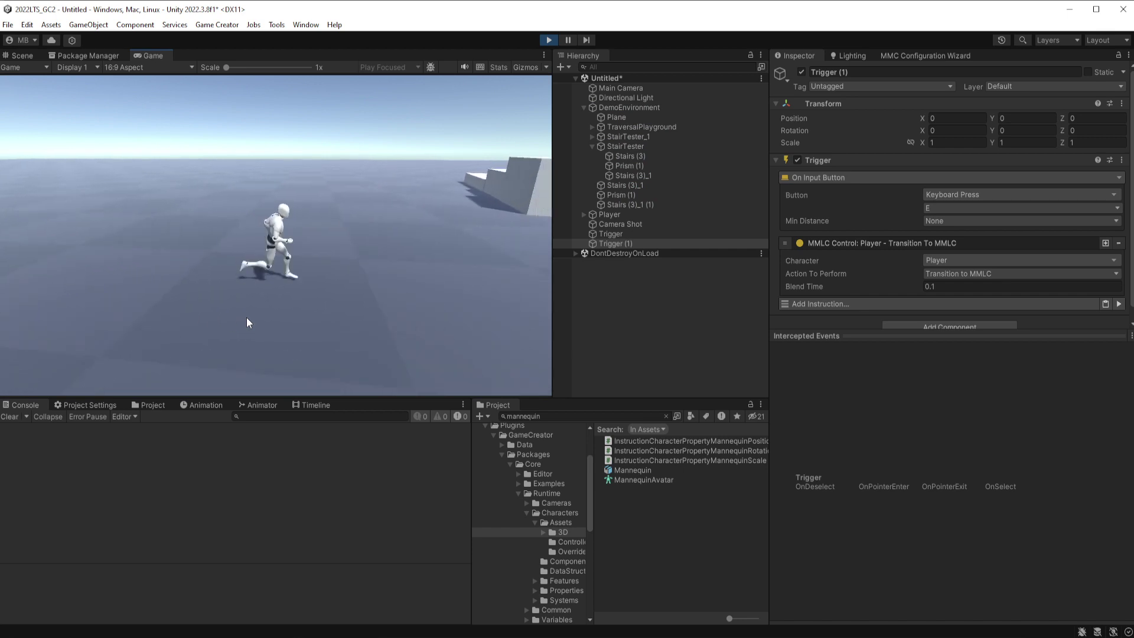
key("a")
key("d")
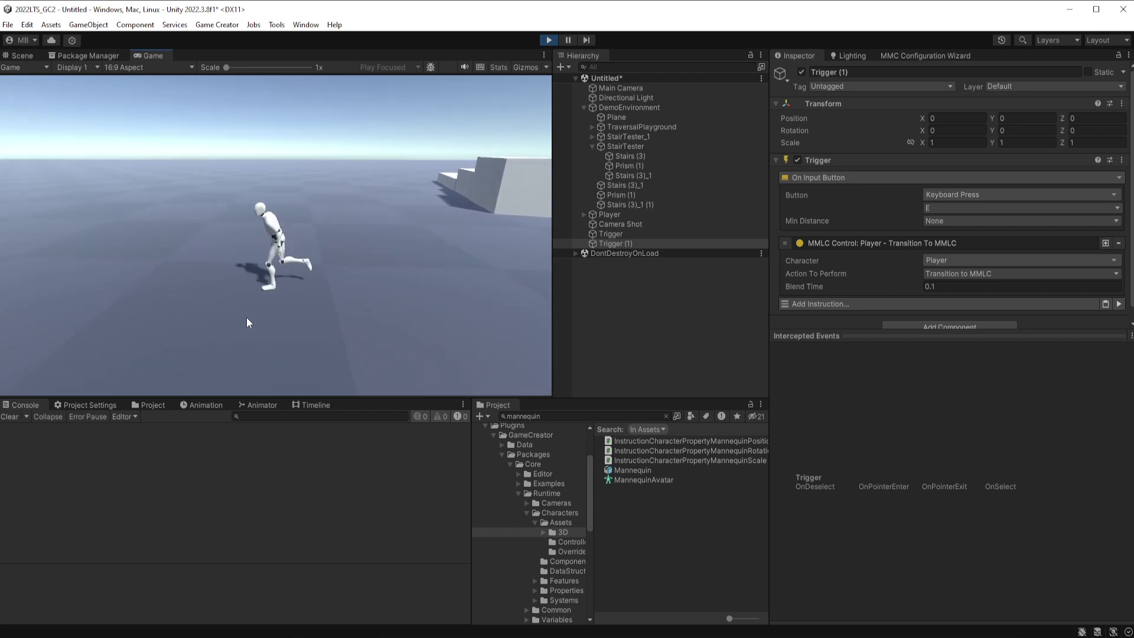
key("a")
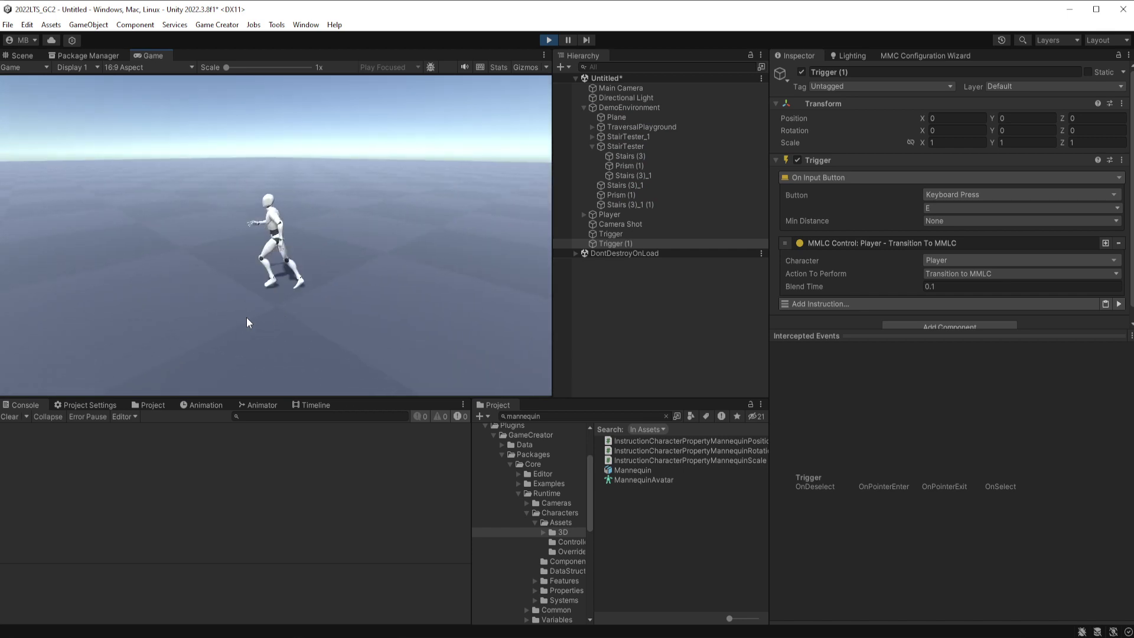
key("a")
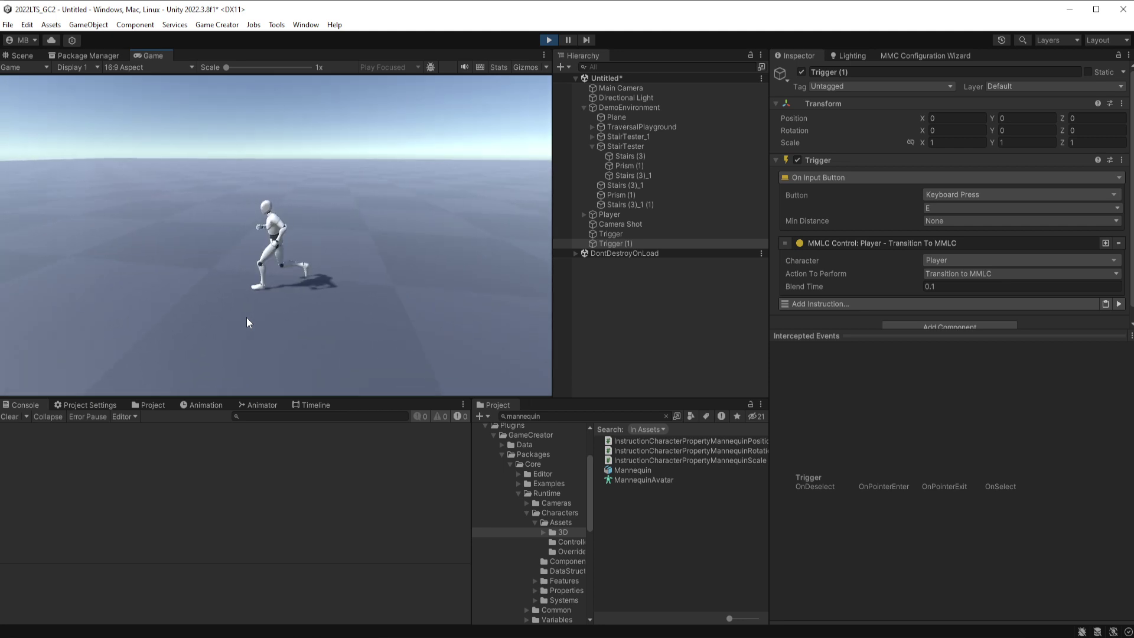
key("d")
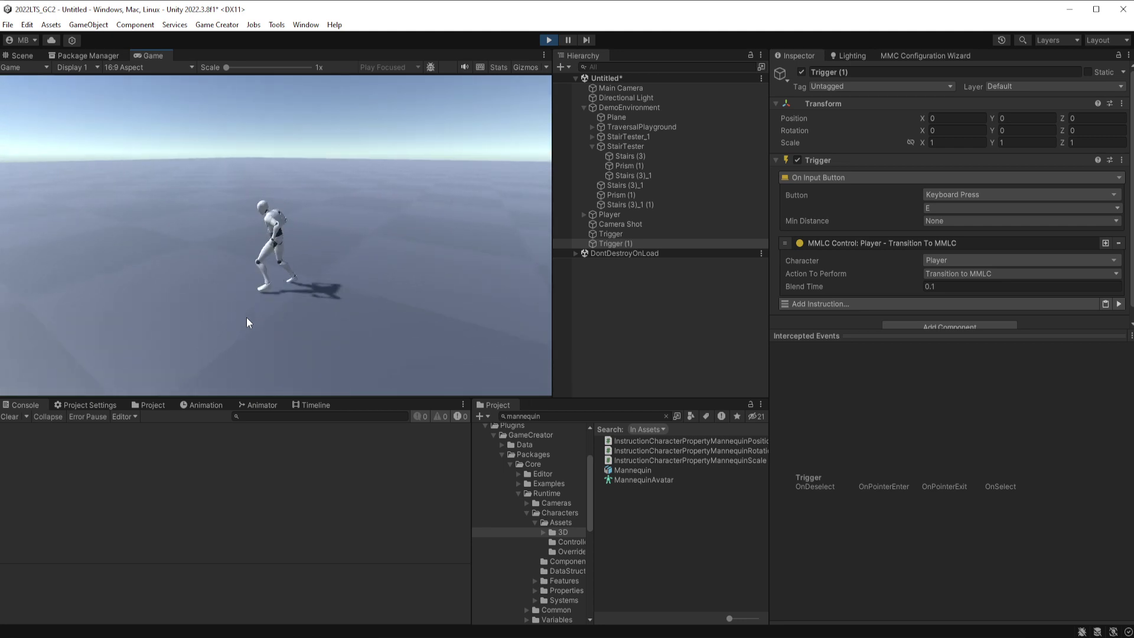
key("w")
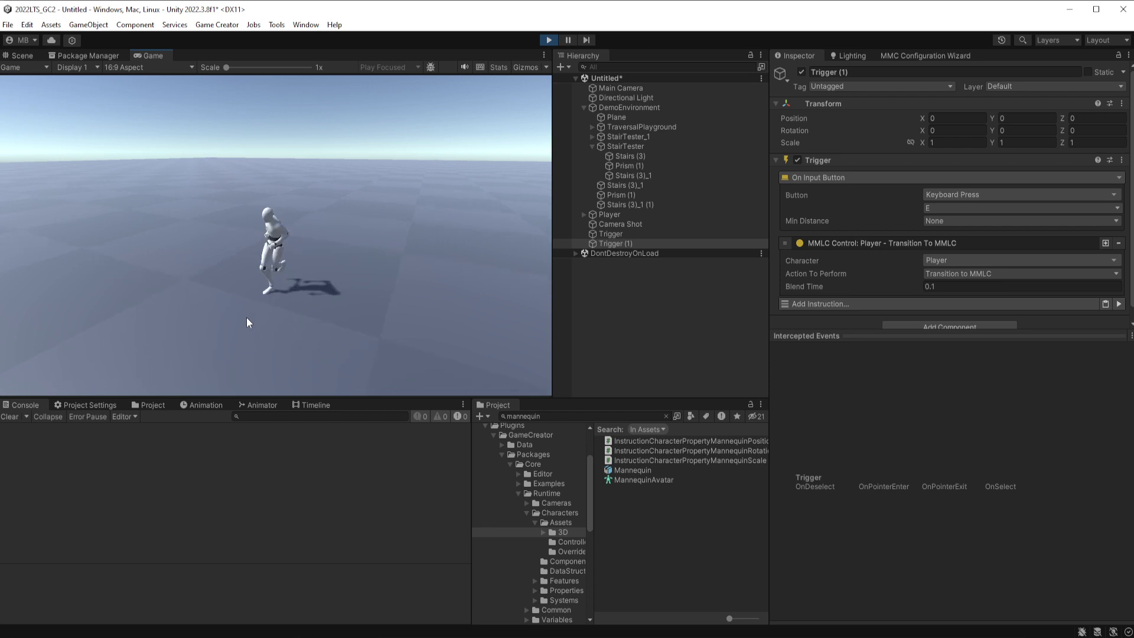
key("d")
key("w")
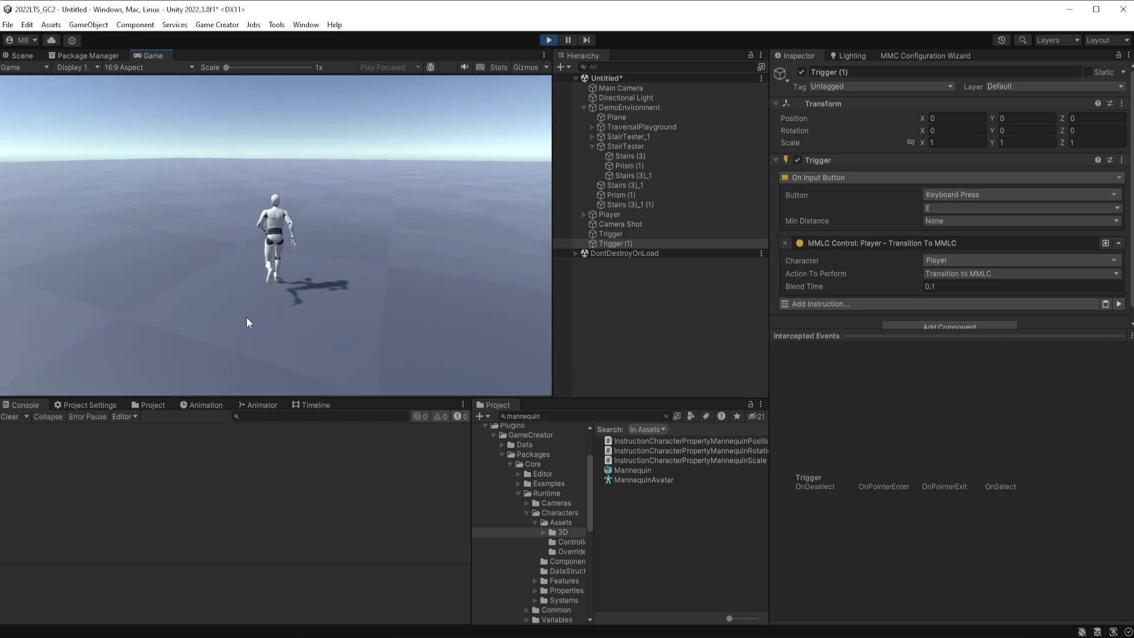
key("d")
key("a")
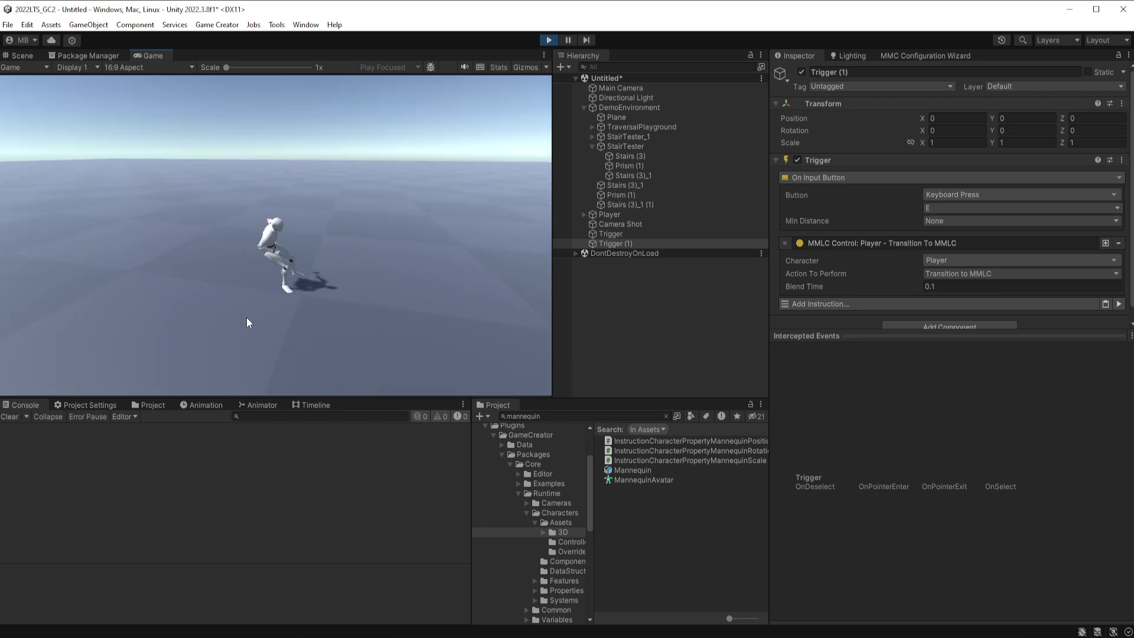
key("d")
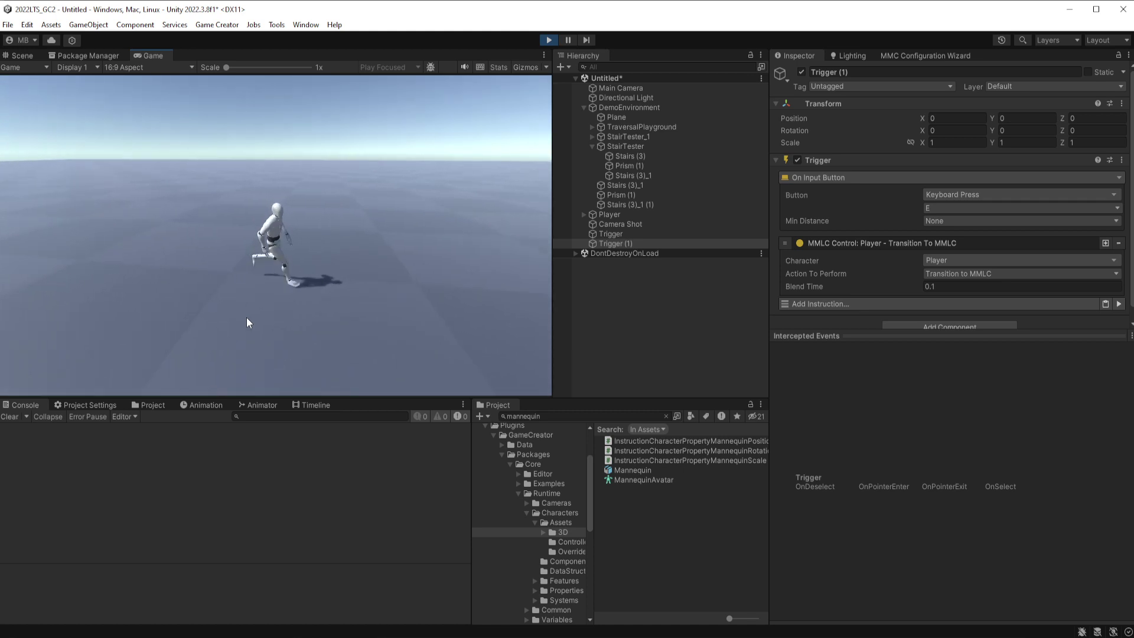
key("a")
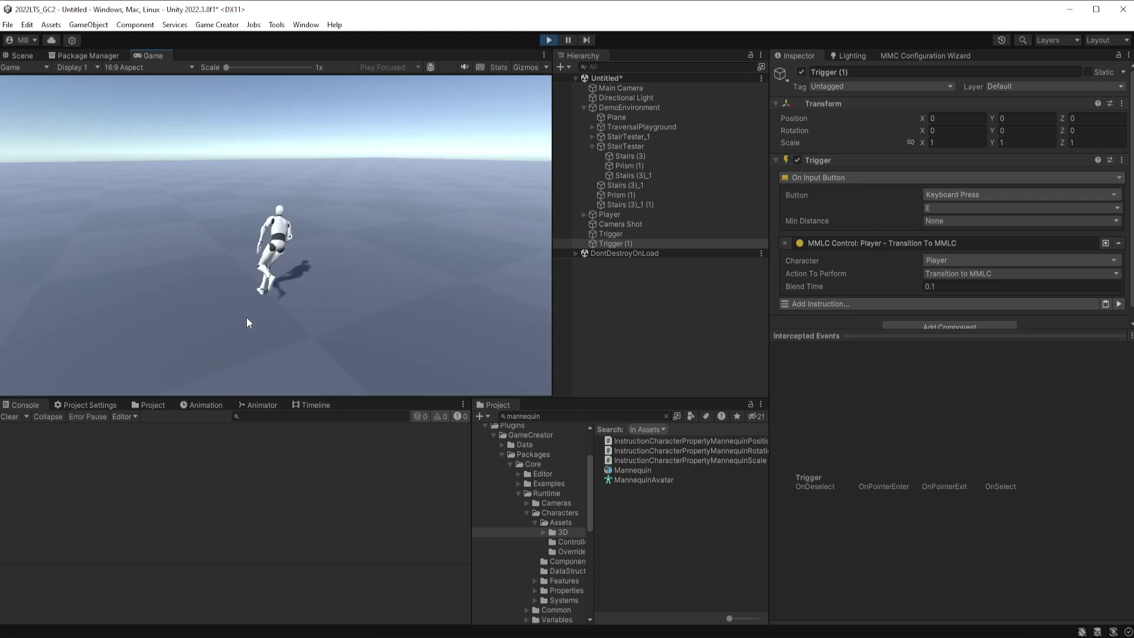
key("space")
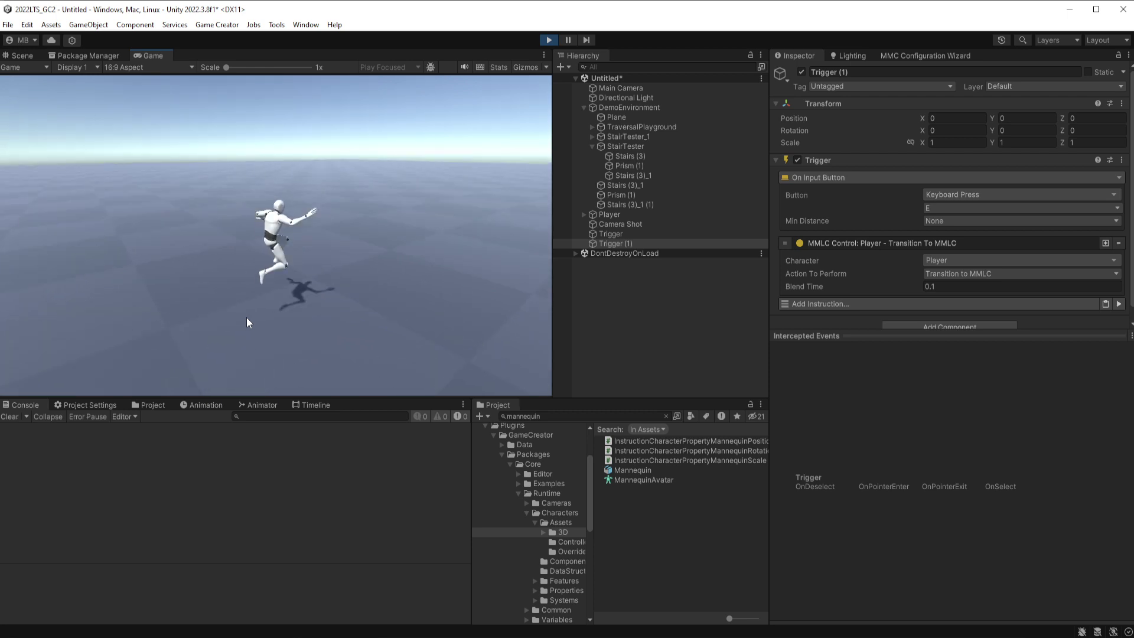